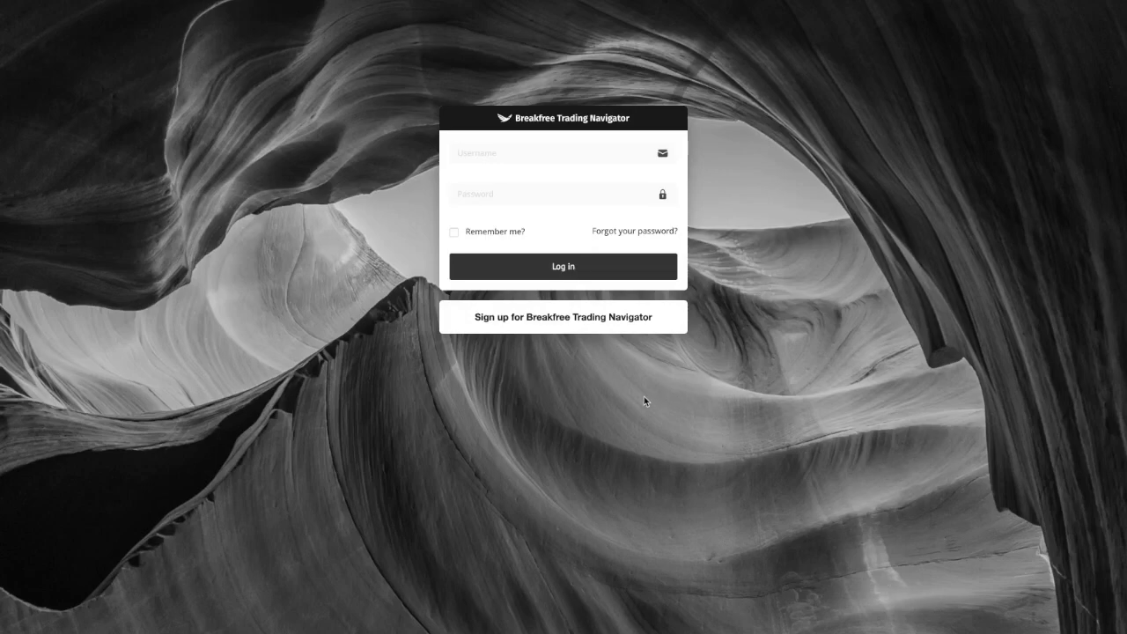
Look at the sign-up form, return to the login form, and log in to the account
click(581, 319)
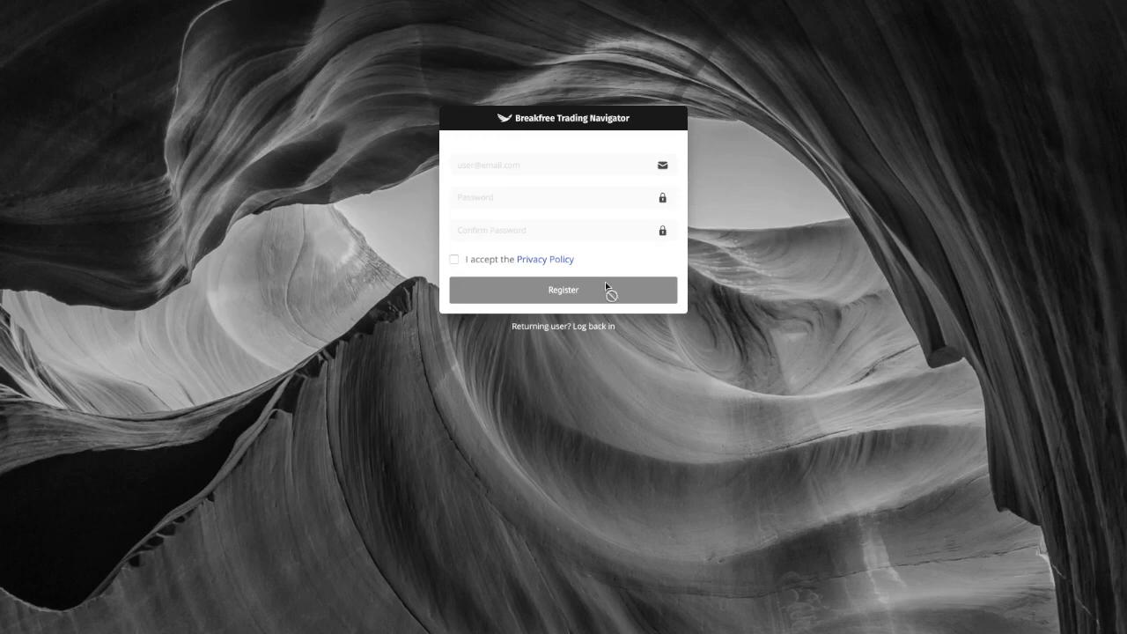
click(586, 325)
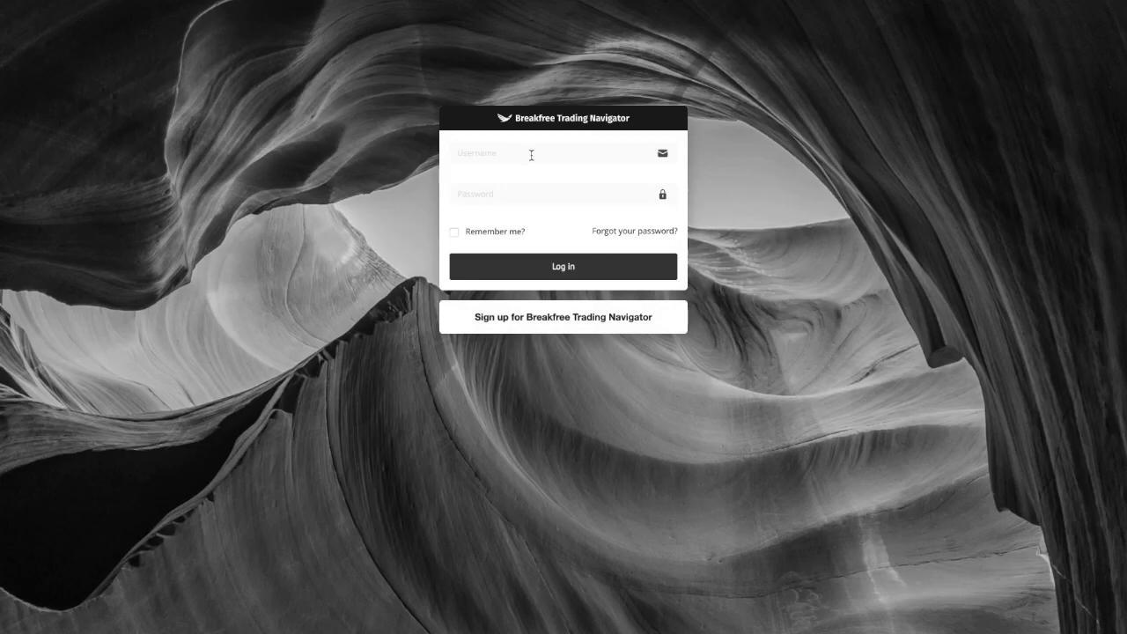
click(519, 267)
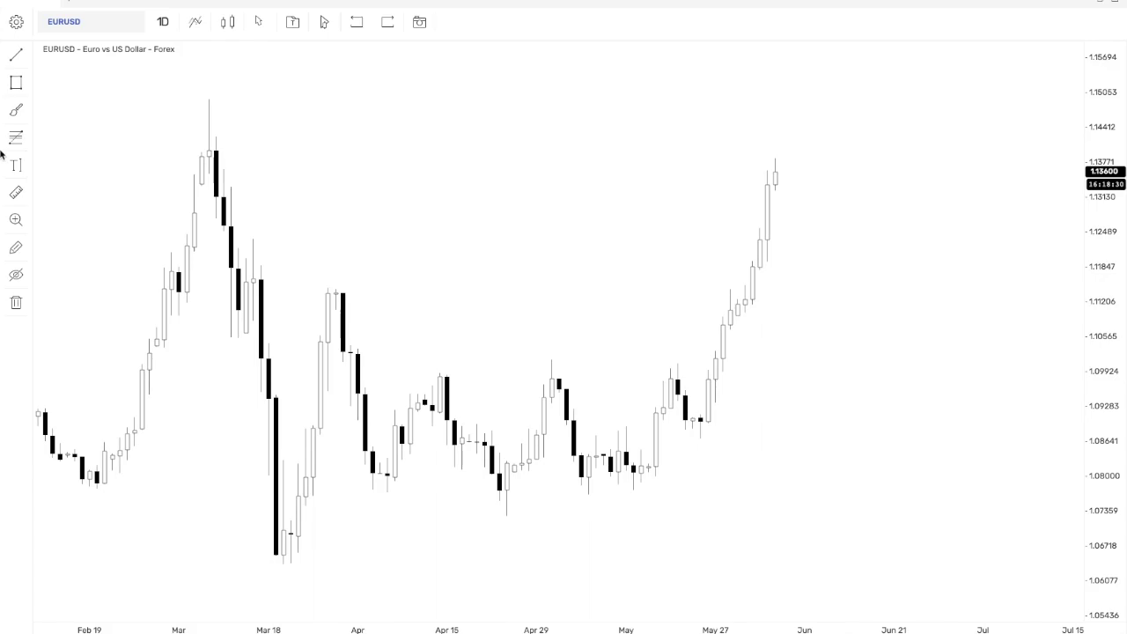
Add the Breakfree Trading Pro indicator to the EURUSD daily chart
mouse_move(19, 60)
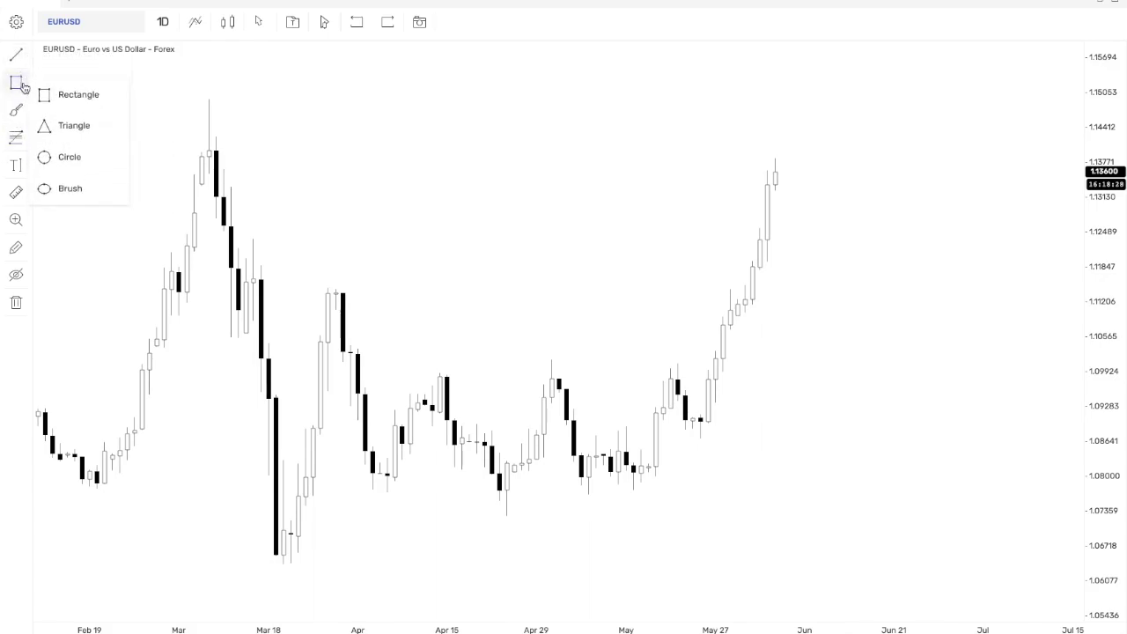
mouse_move(18, 137)
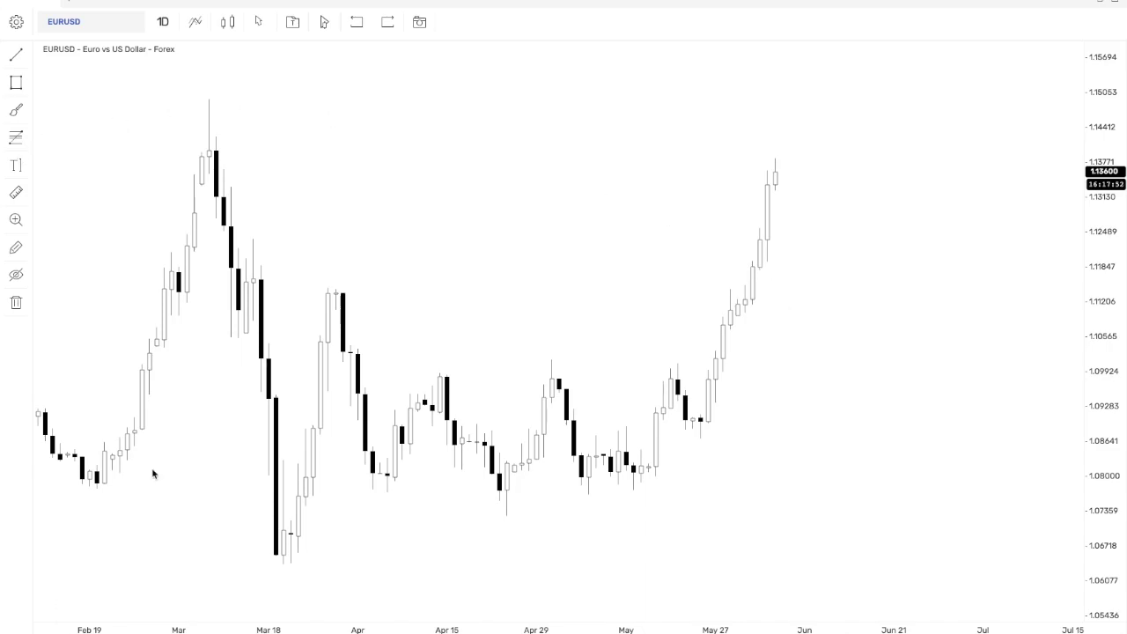
scroll(748, 365, down, 5)
scroll(749, 364, up, 4)
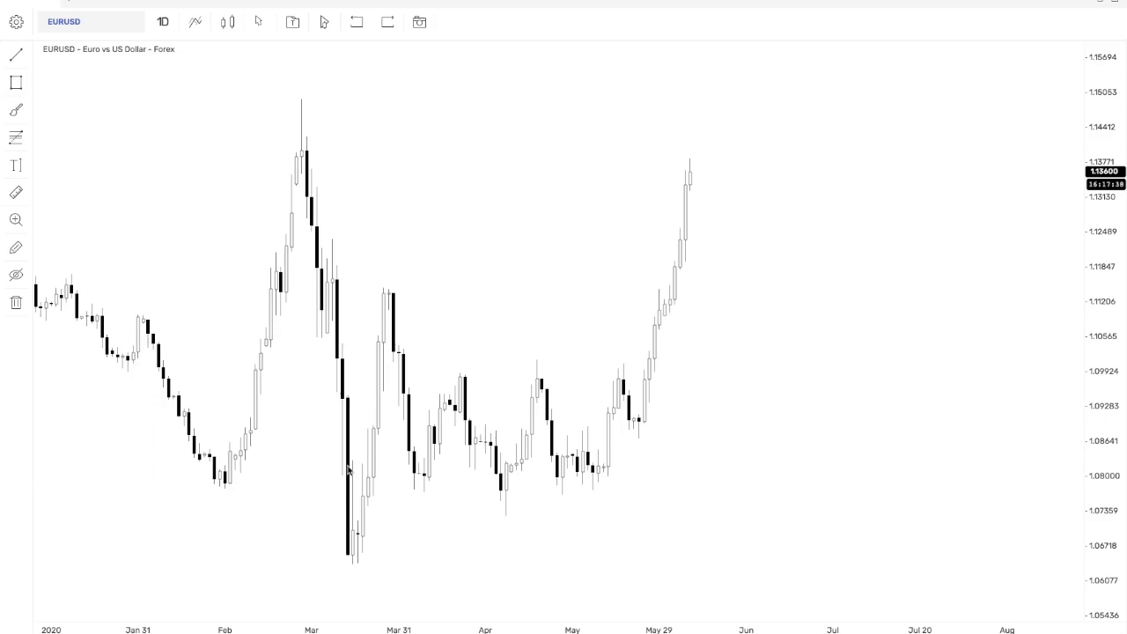
click(194, 23)
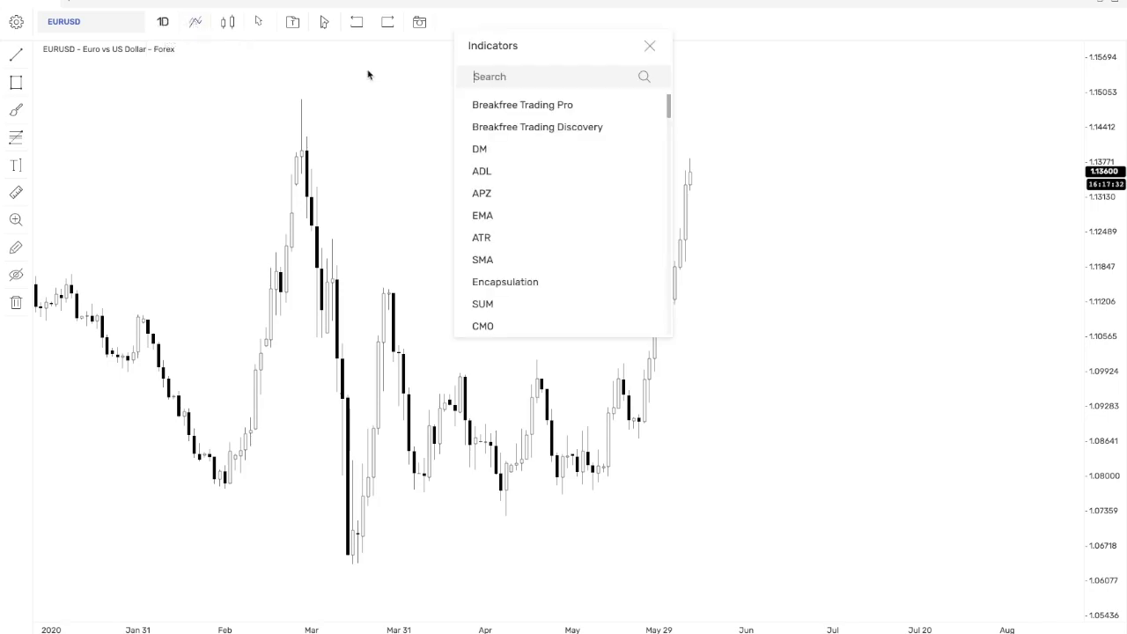
click(628, 107)
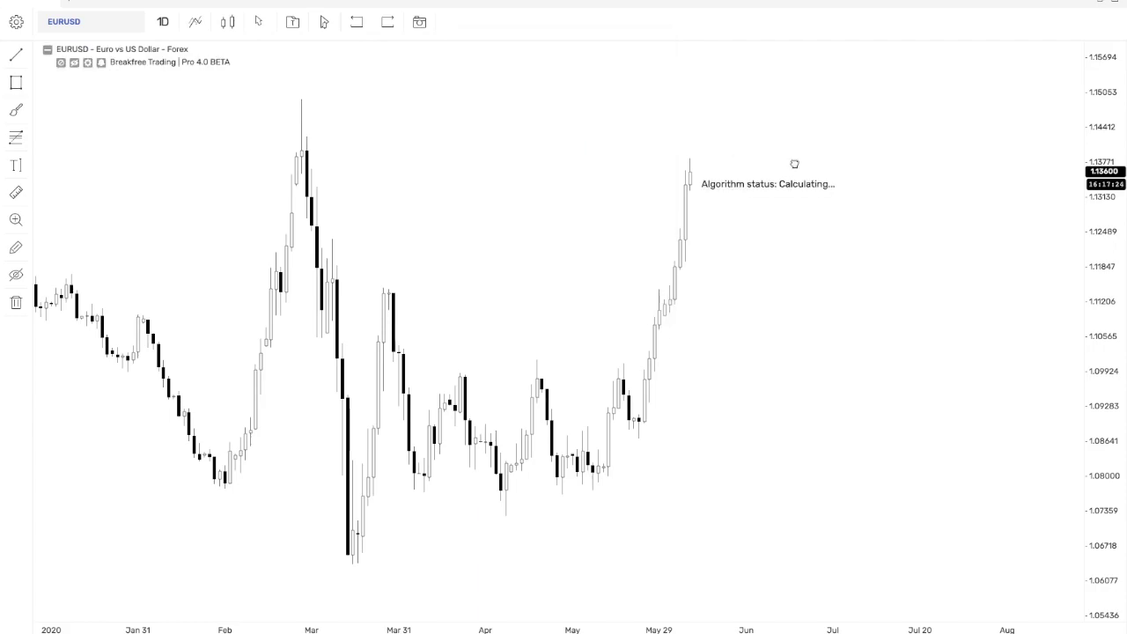
Examine the take-profit, long entry and stop loss levels plotted by the indicator on the EURUSD chart
drag(792, 163, 696, 164)
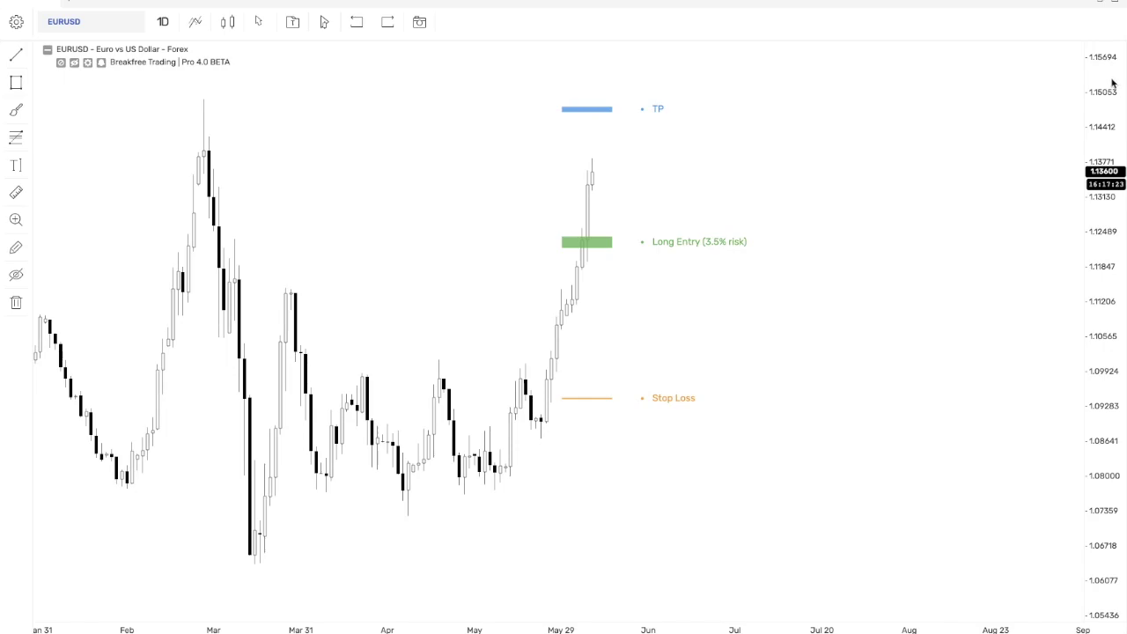
drag(742, 178, 743, 178)
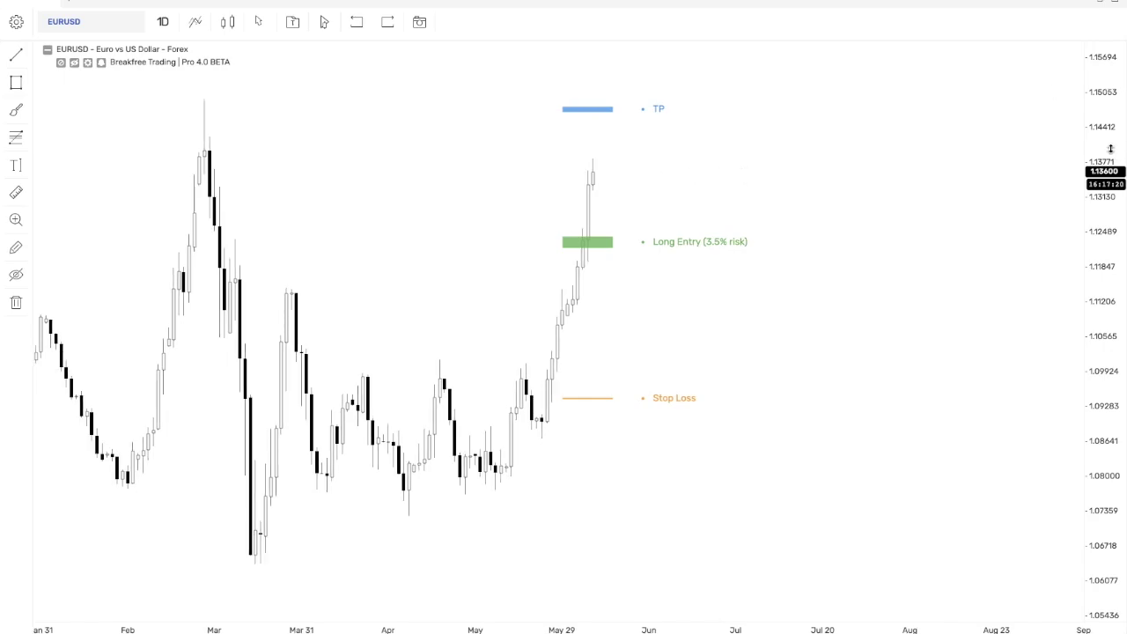
drag(978, 156, 976, 189)
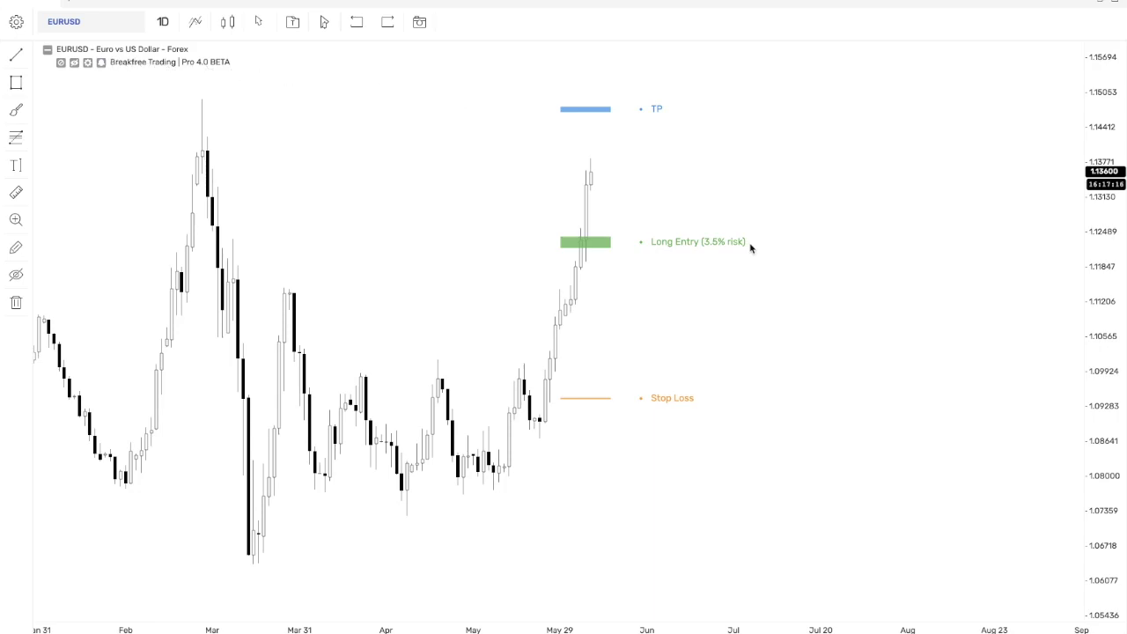
drag(1021, 229, 973, 317)
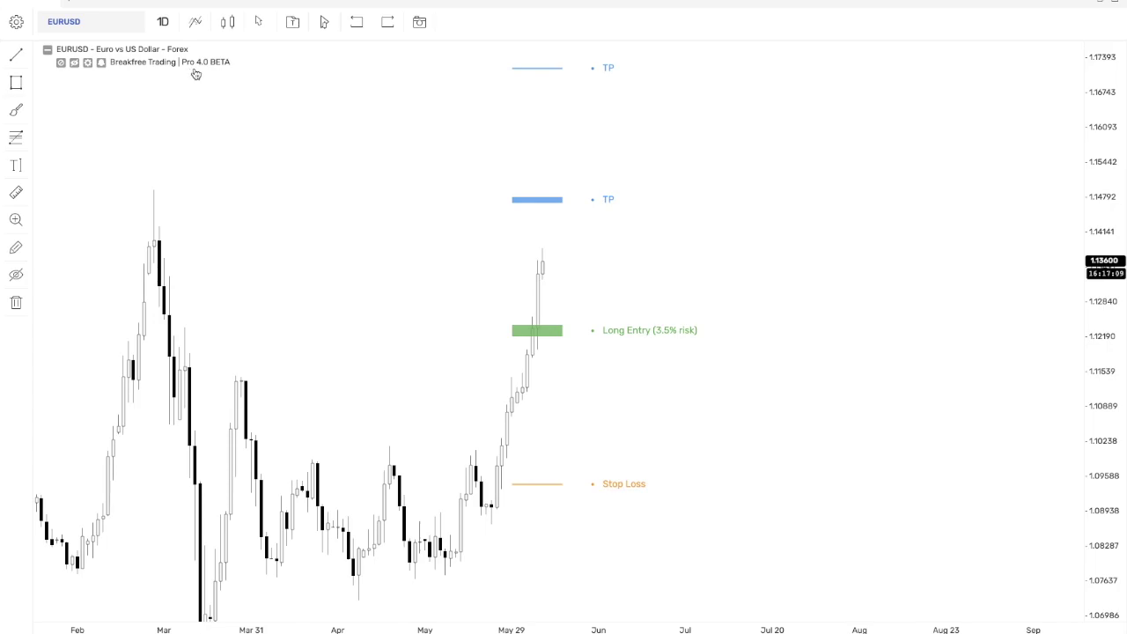
drag(769, 297, 766, 303)
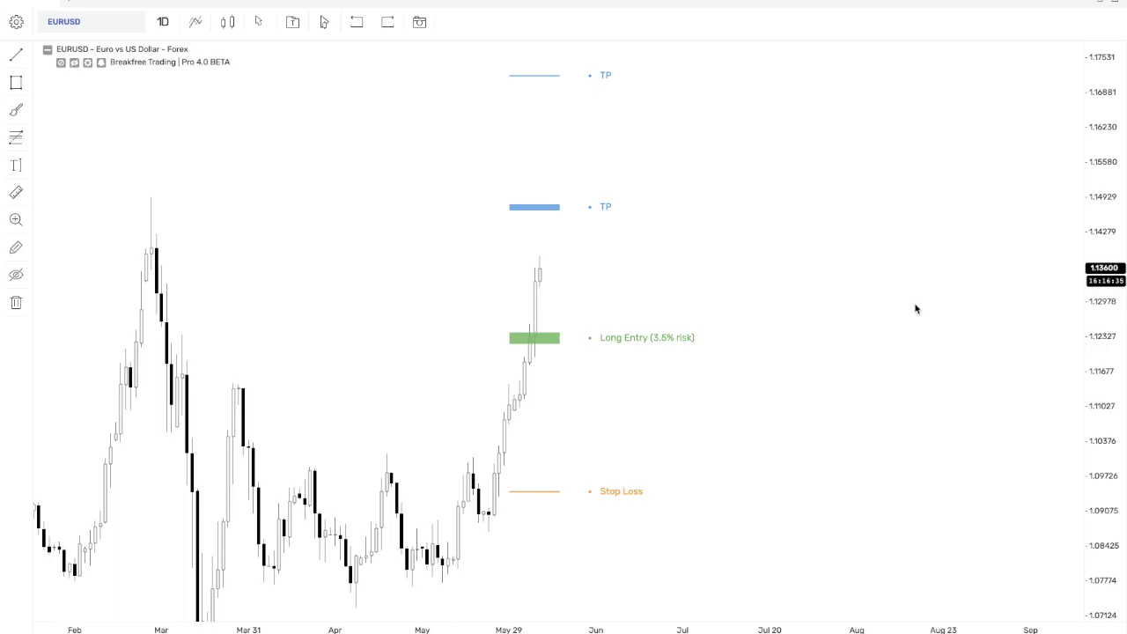
drag(915, 309, 875, 345)
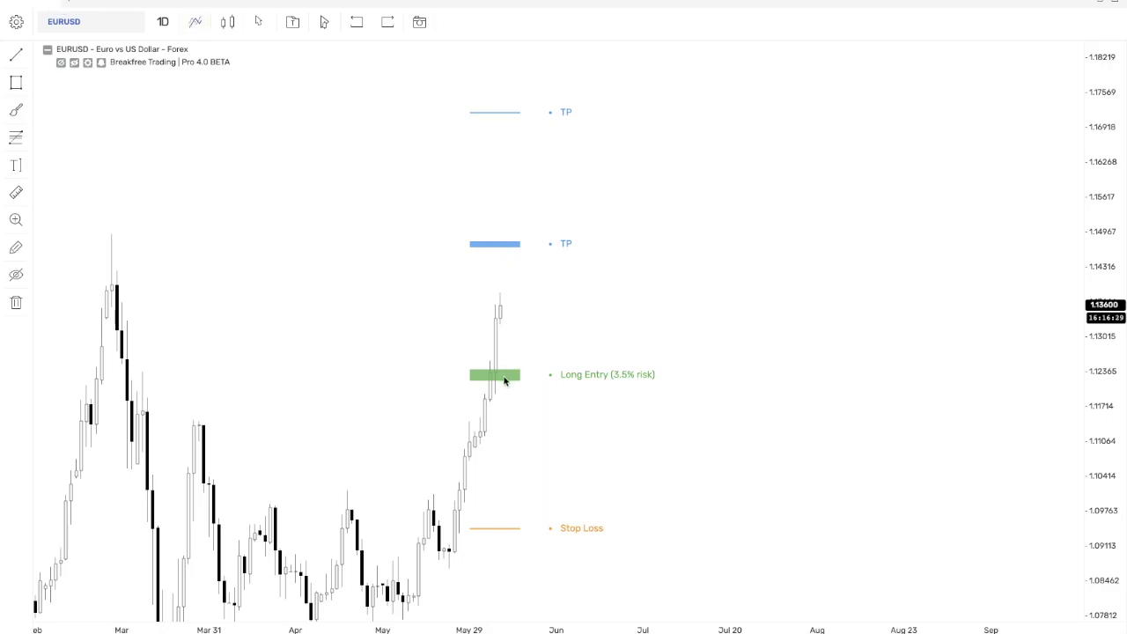
scroll(634, 392, right, 1)
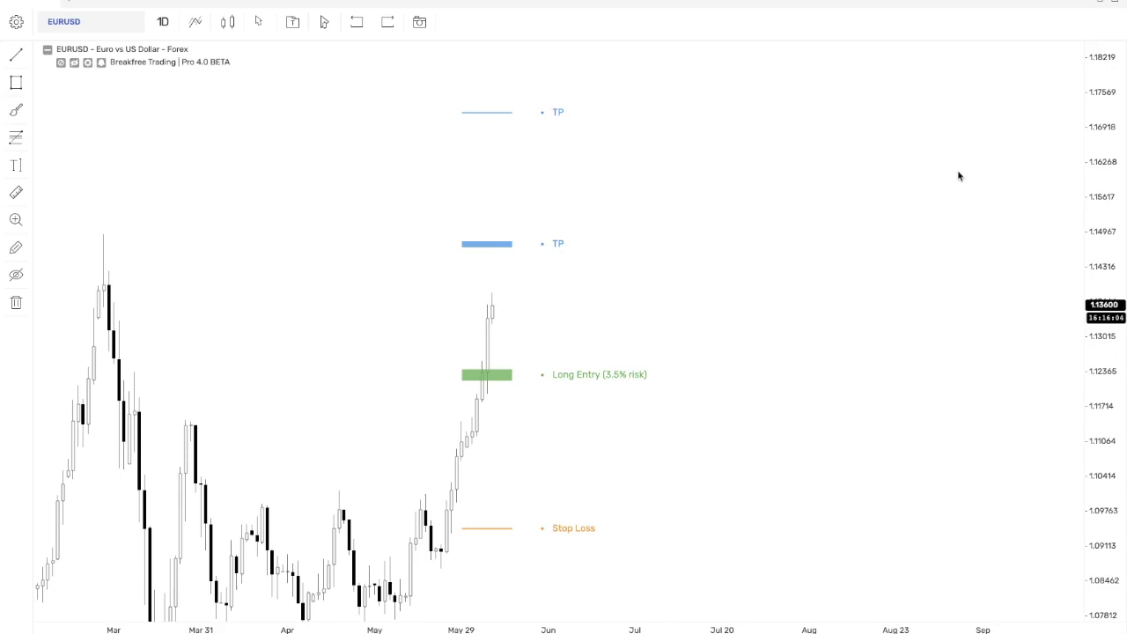
Compress the chart's price scale, reset it to automatic fit, and view the trade levels again
drag(1106, 119, 1116, 290)
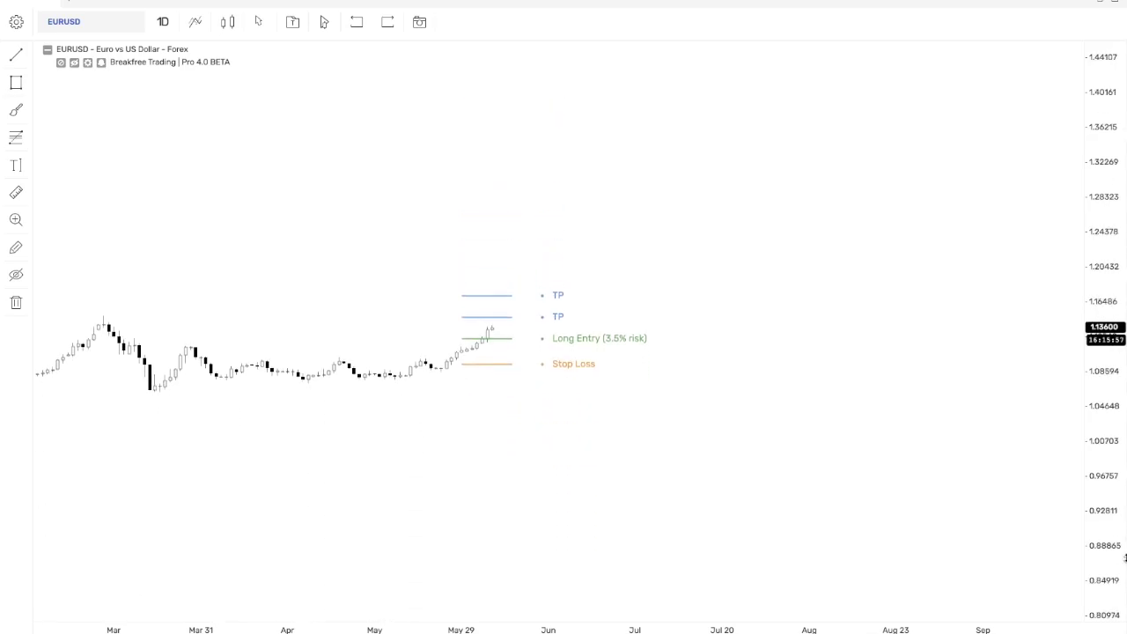
double_click(1116, 291)
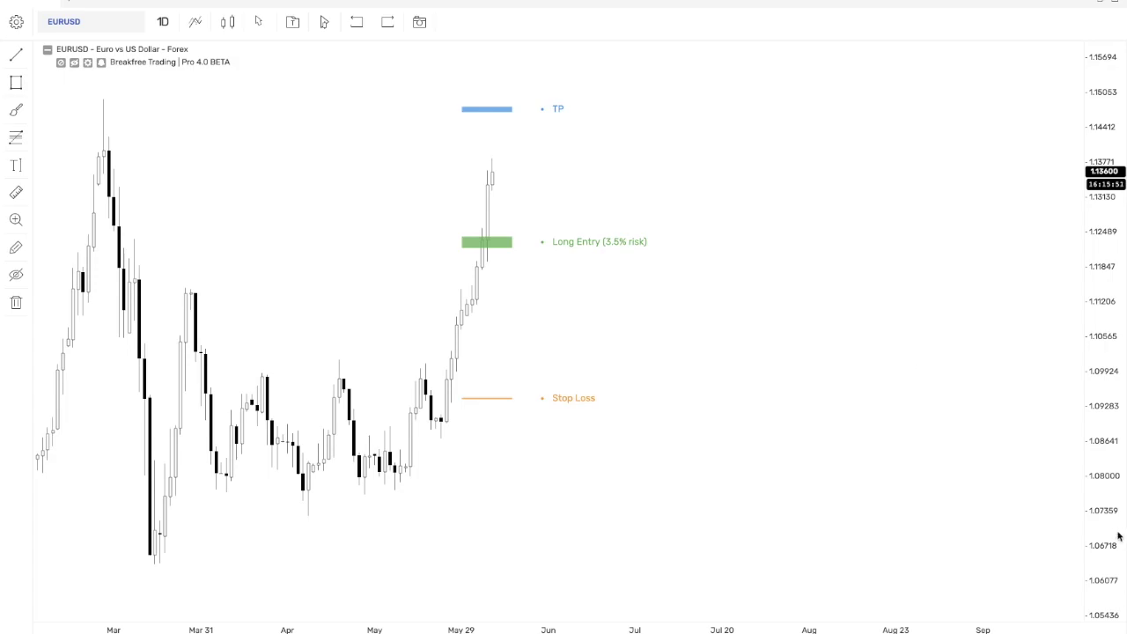
drag(949, 446, 947, 468)
drag(1110, 299, 1096, 307)
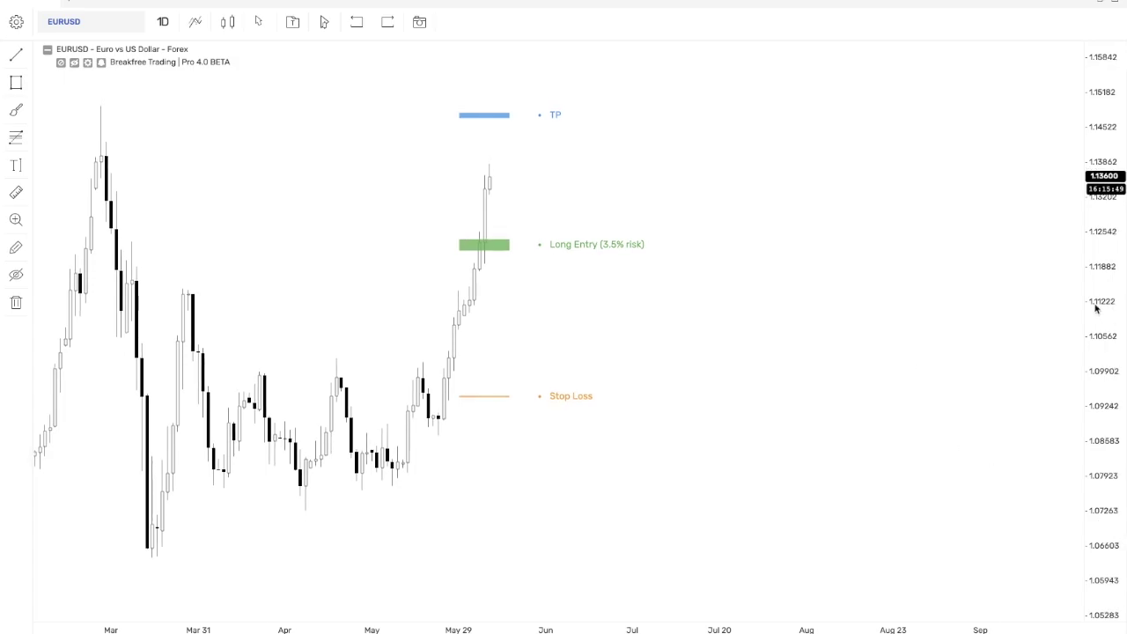
Open the BFT Panel, dock it beside the EURUSD chart, and give the chart the larger share of the width
click(77, 4)
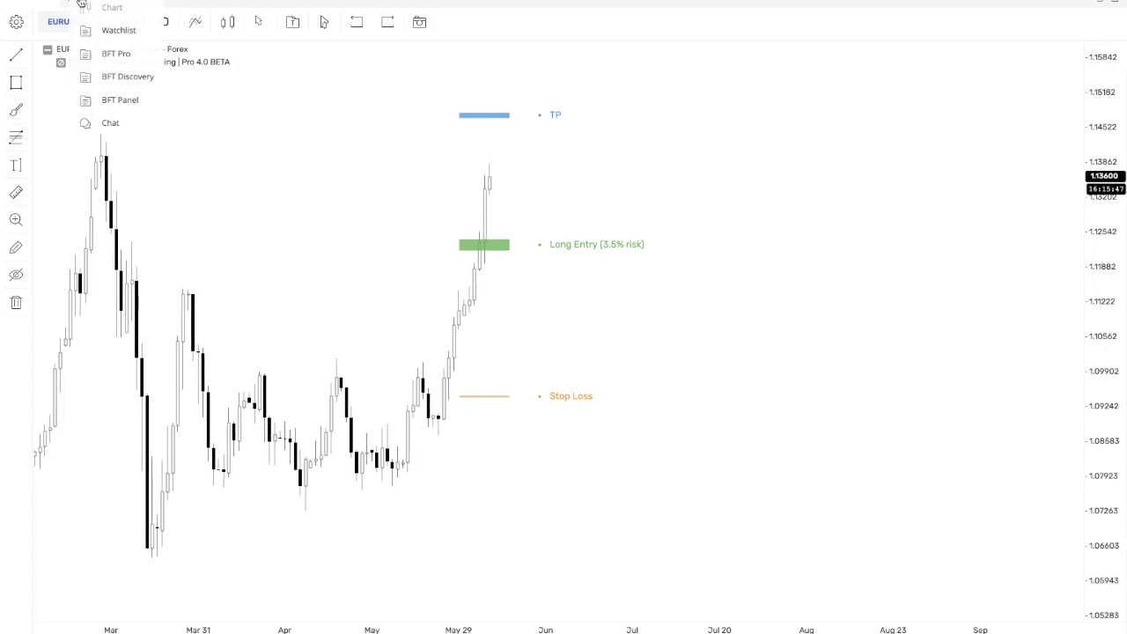
click(124, 101)
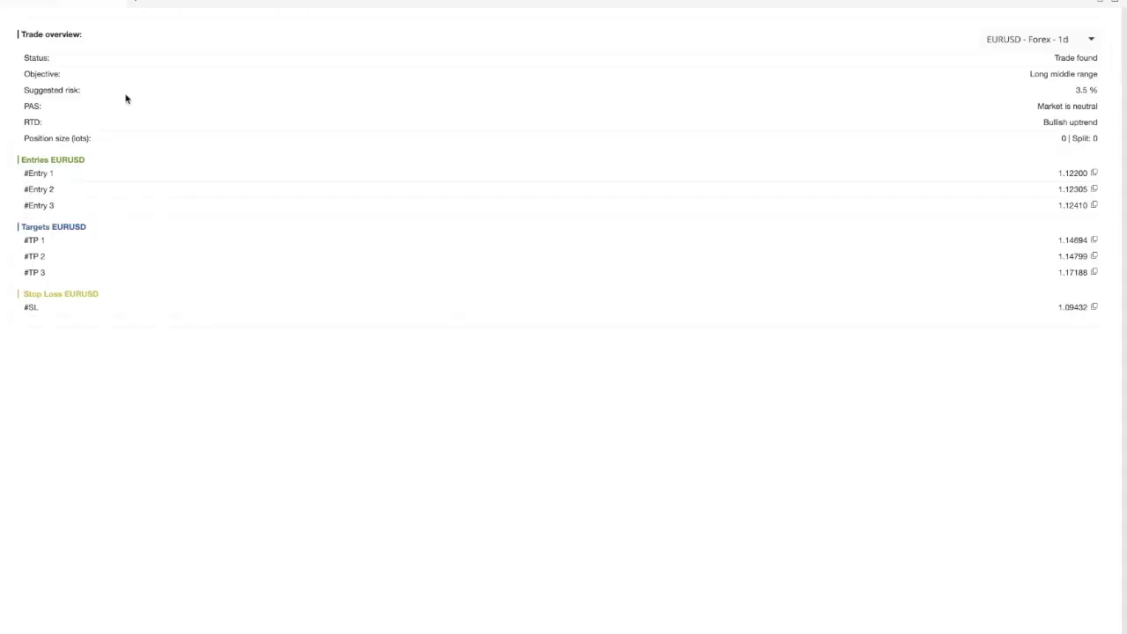
drag(94, 3, 975, 358)
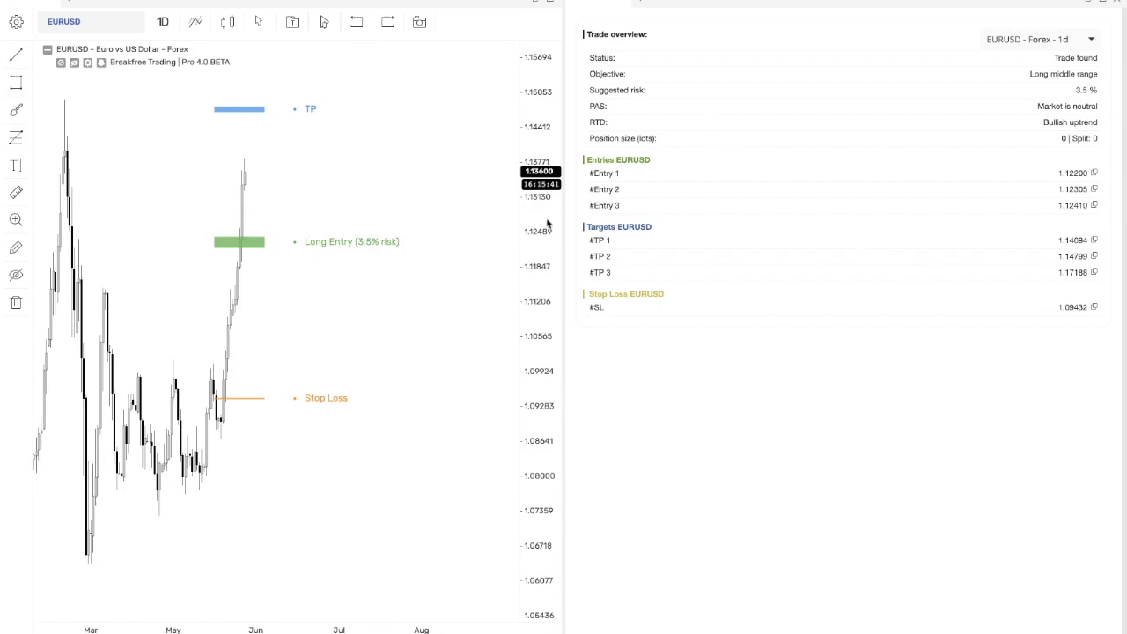
drag(561, 220, 764, 227)
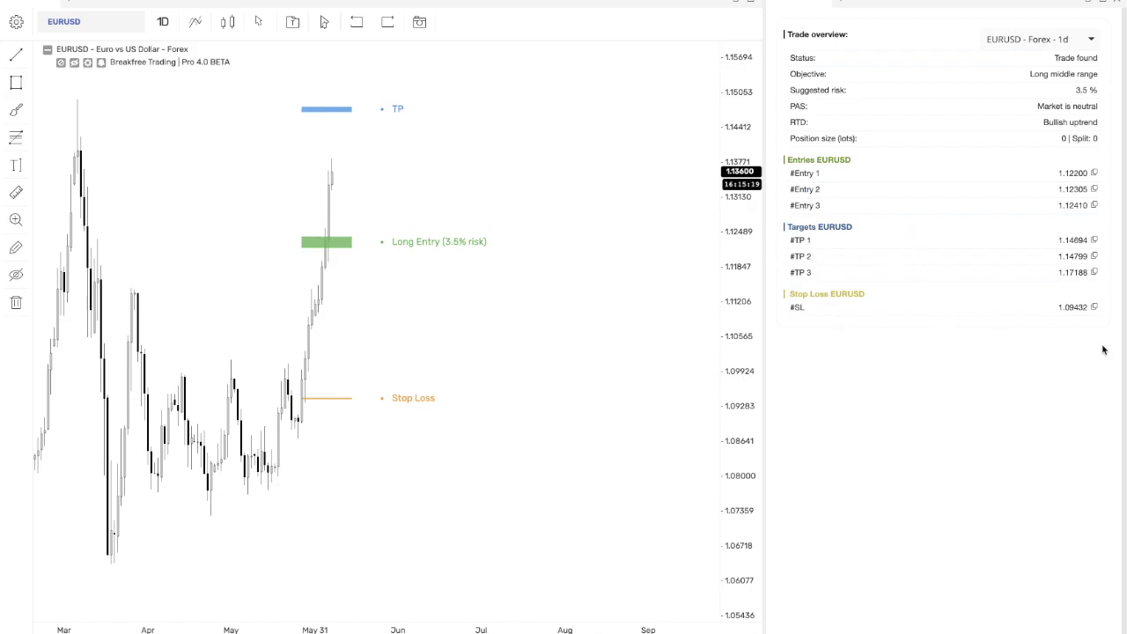
click(1081, 315)
drag(509, 174, 506, 199)
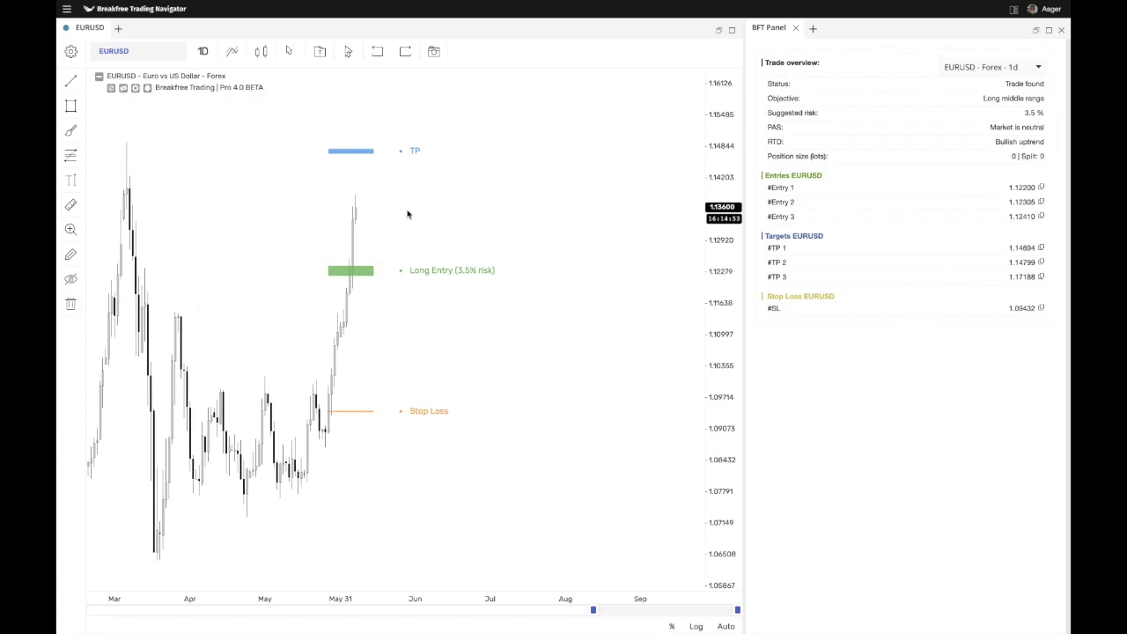
click(1007, 66)
click(872, 90)
Add a second chart and dock it beneath the first EURUSD chart
click(119, 32)
click(137, 38)
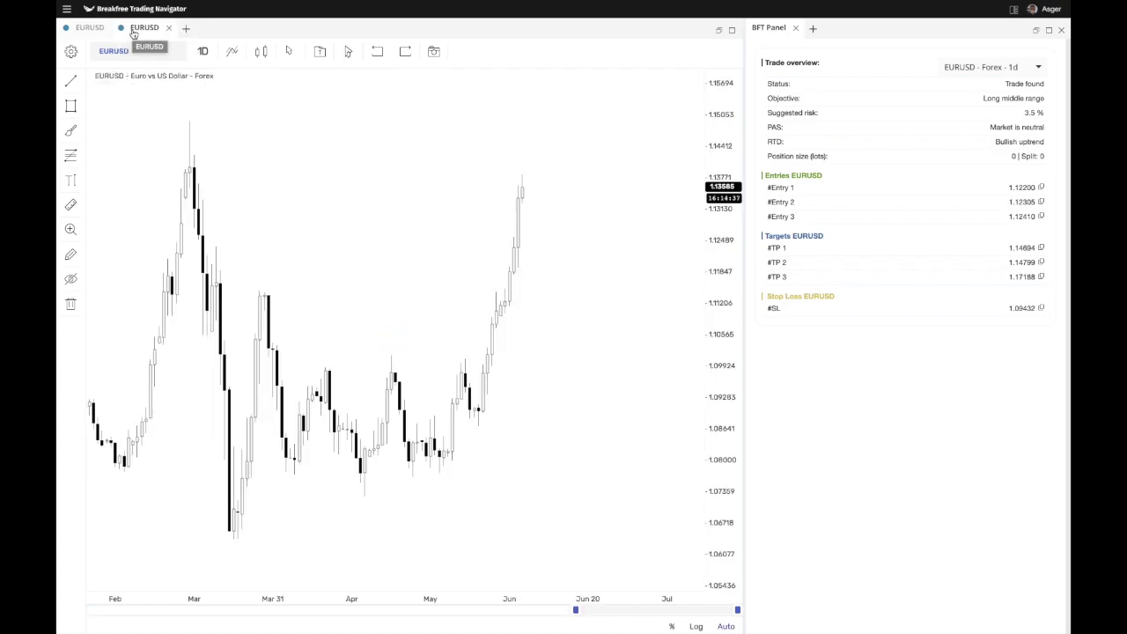
drag(132, 33, 528, 399)
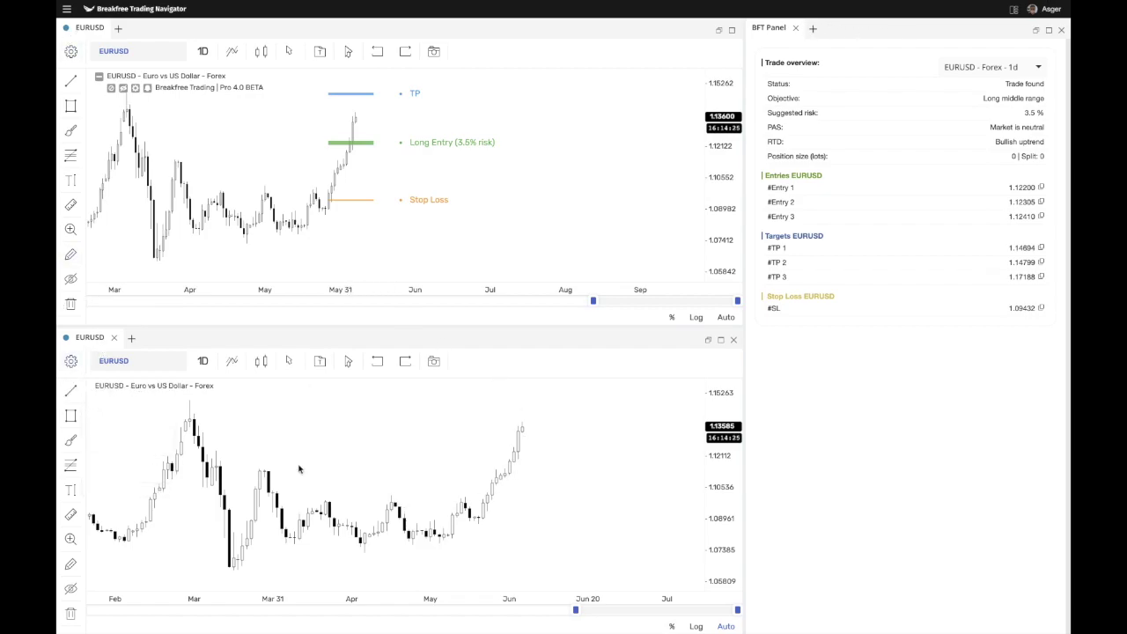
Add a Watchlist, place it ahead of the BFT Panel, and browse its US equities
click(812, 28)
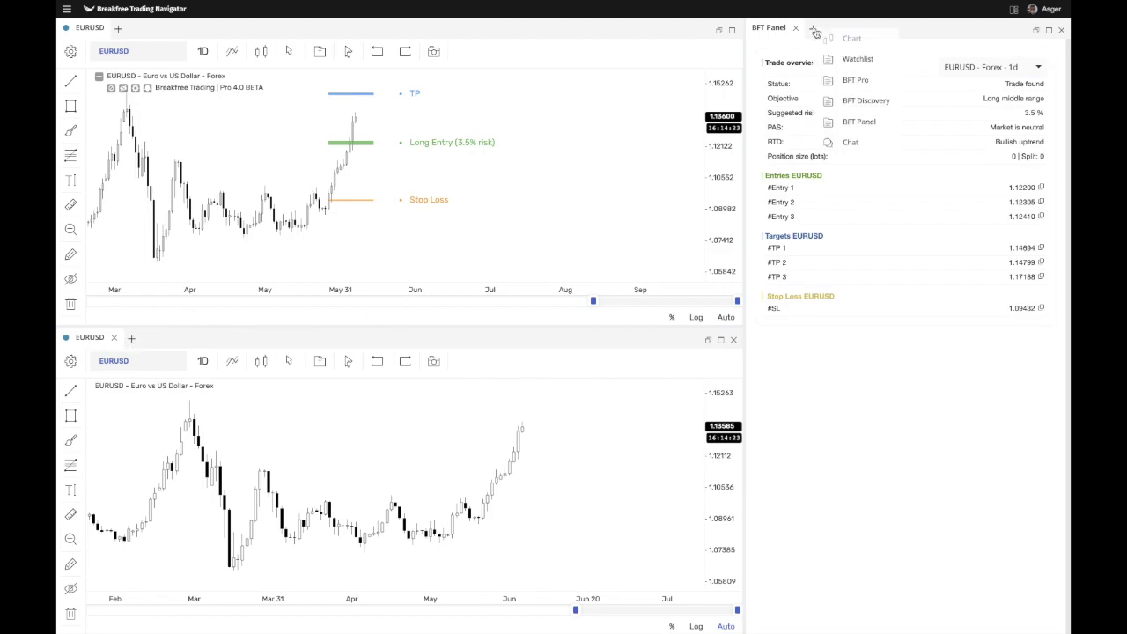
click(861, 61)
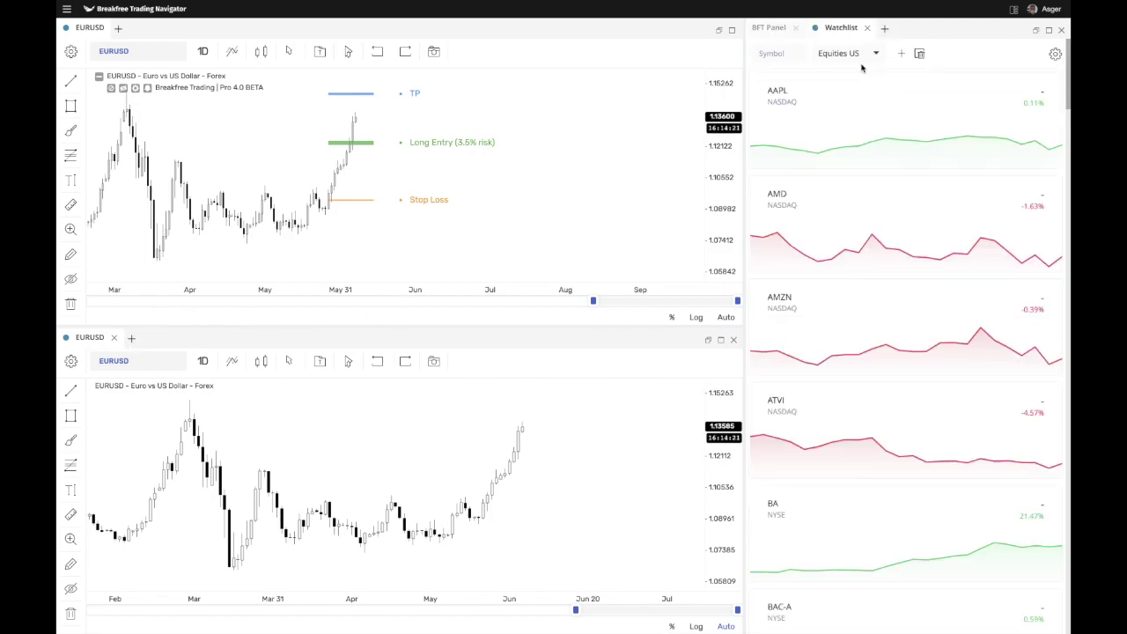
drag(841, 27, 757, 32)
scroll(863, 460, down, 3)
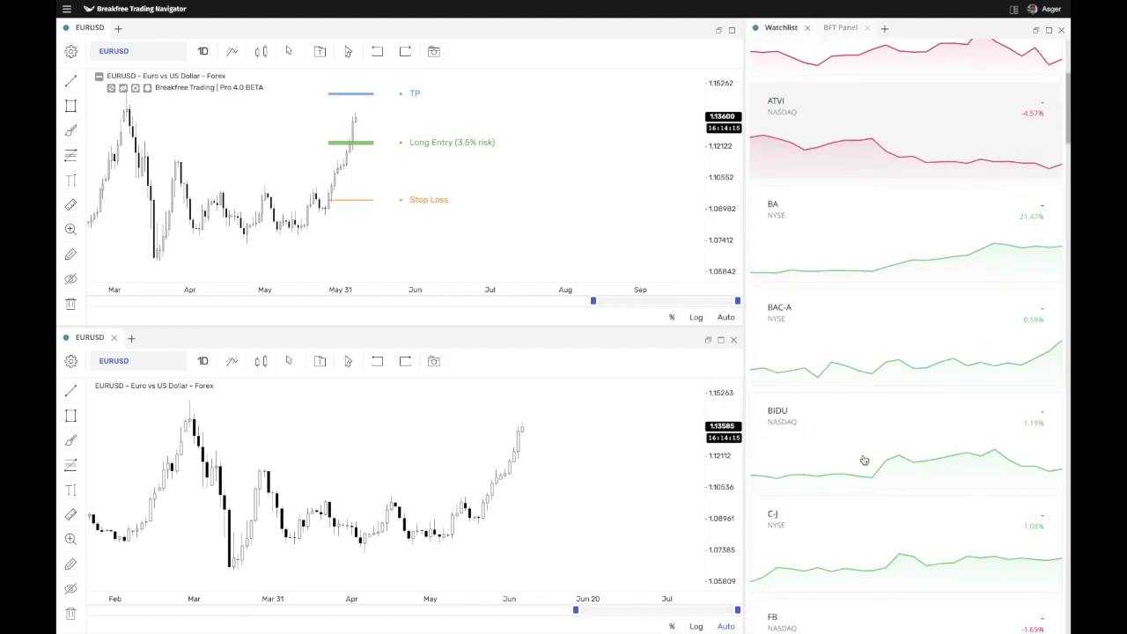
scroll(881, 203, up, 2)
scroll(860, 50, up, 1)
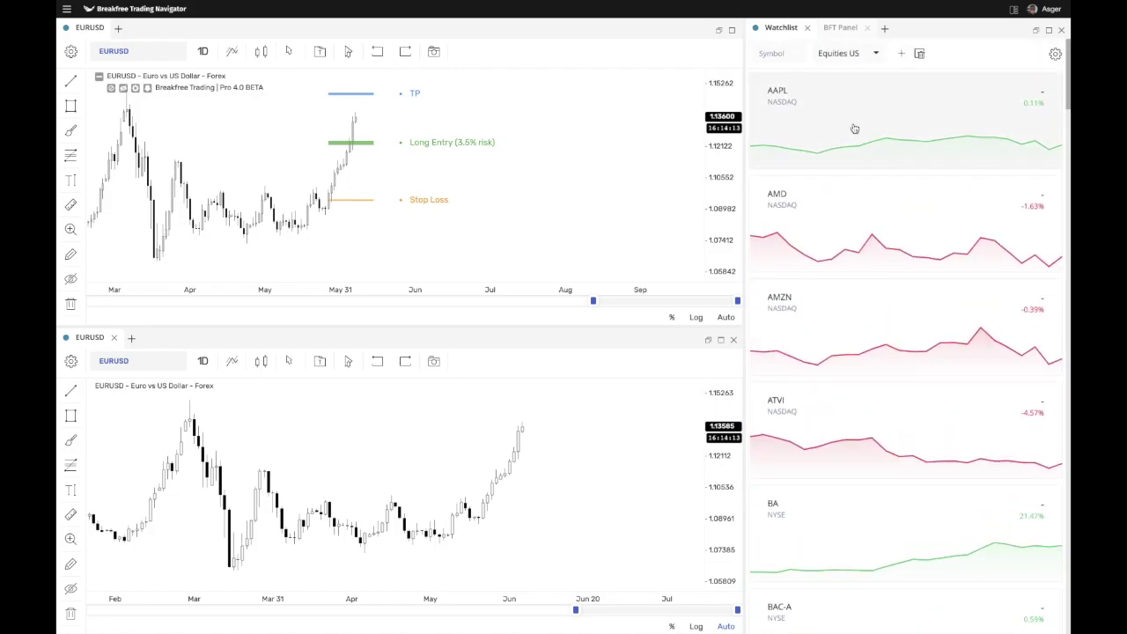
Switch the watchlist to Major Forex Pairs and load GBPUSD into the linked charts
click(861, 55)
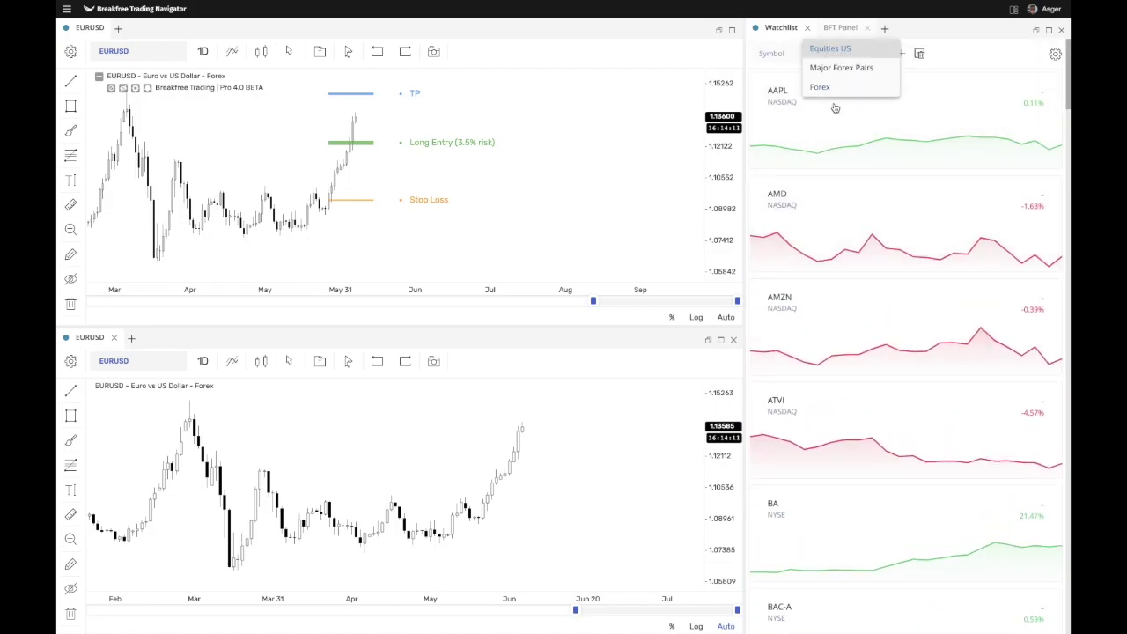
click(869, 68)
scroll(840, 231, down, 1)
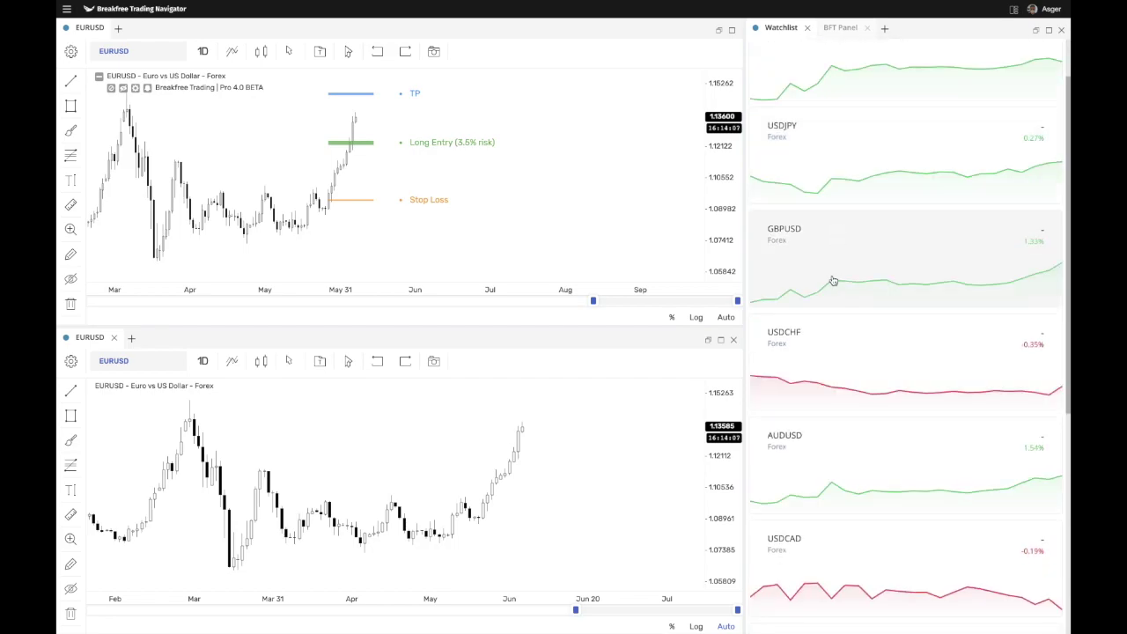
click(835, 272)
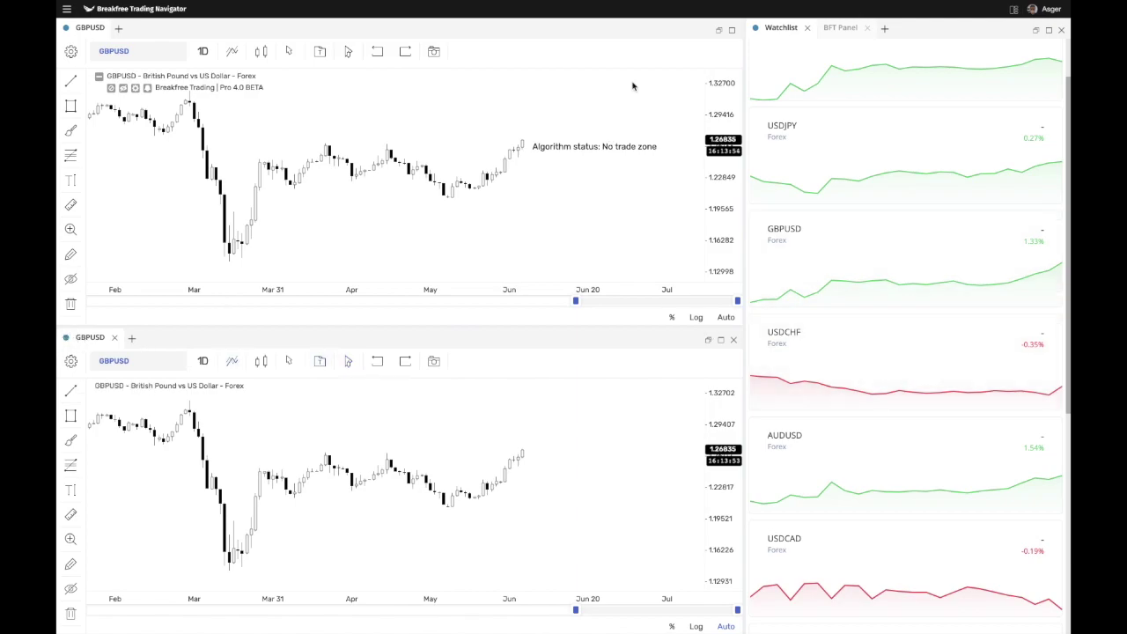
Change the lower GBPUSD chart's link colour to green to separate it from the watchlist's blue link group
click(66, 338)
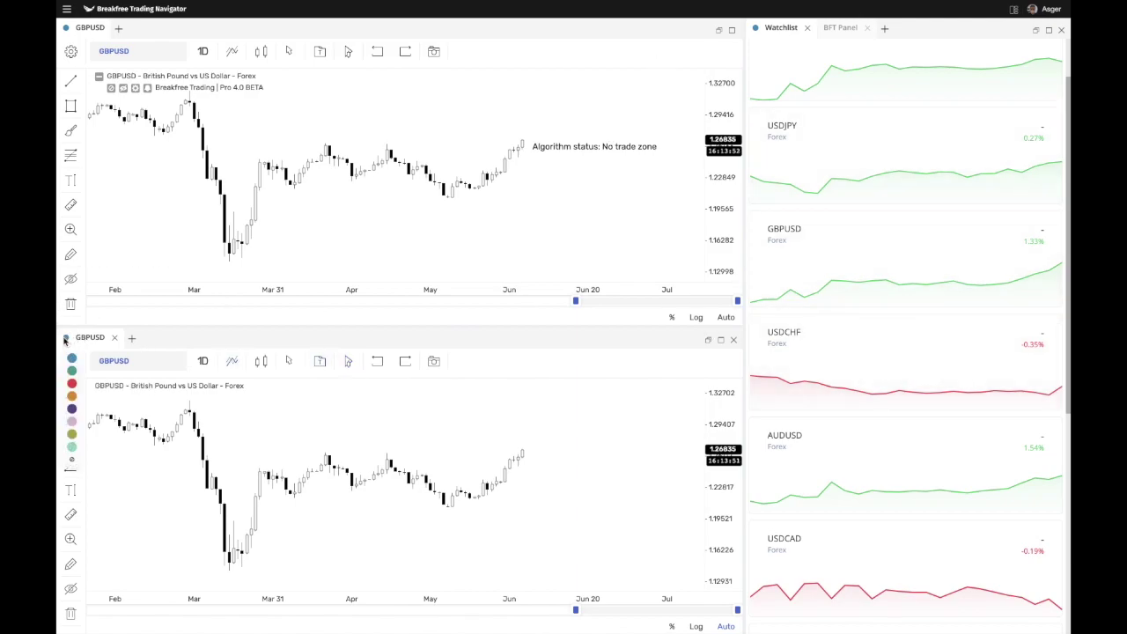
click(73, 371)
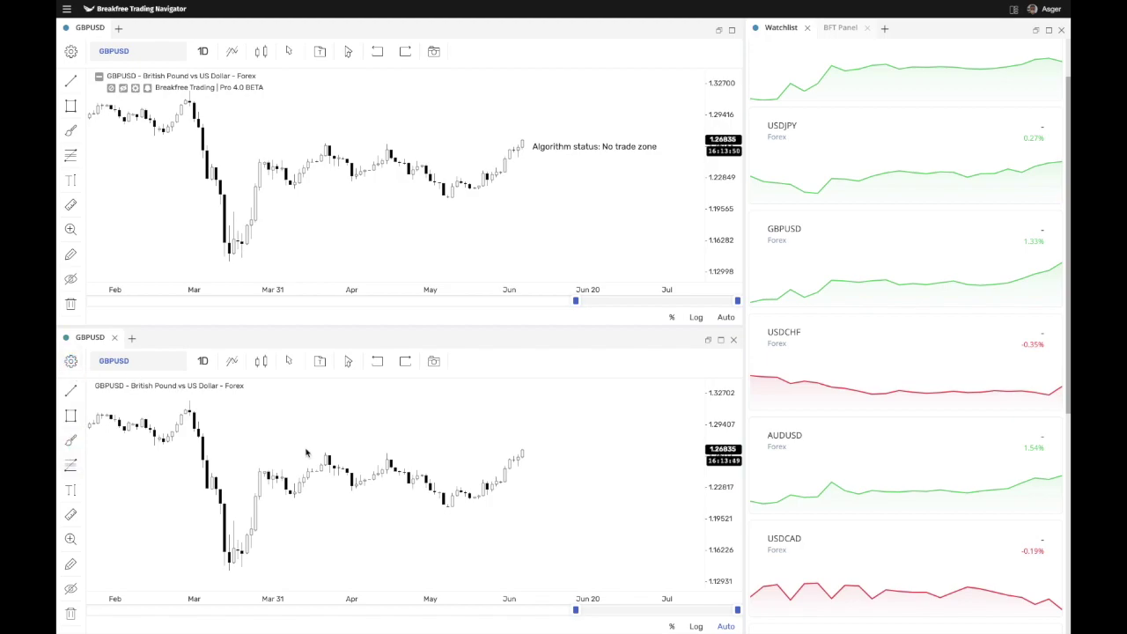
scroll(845, 512, down, 1)
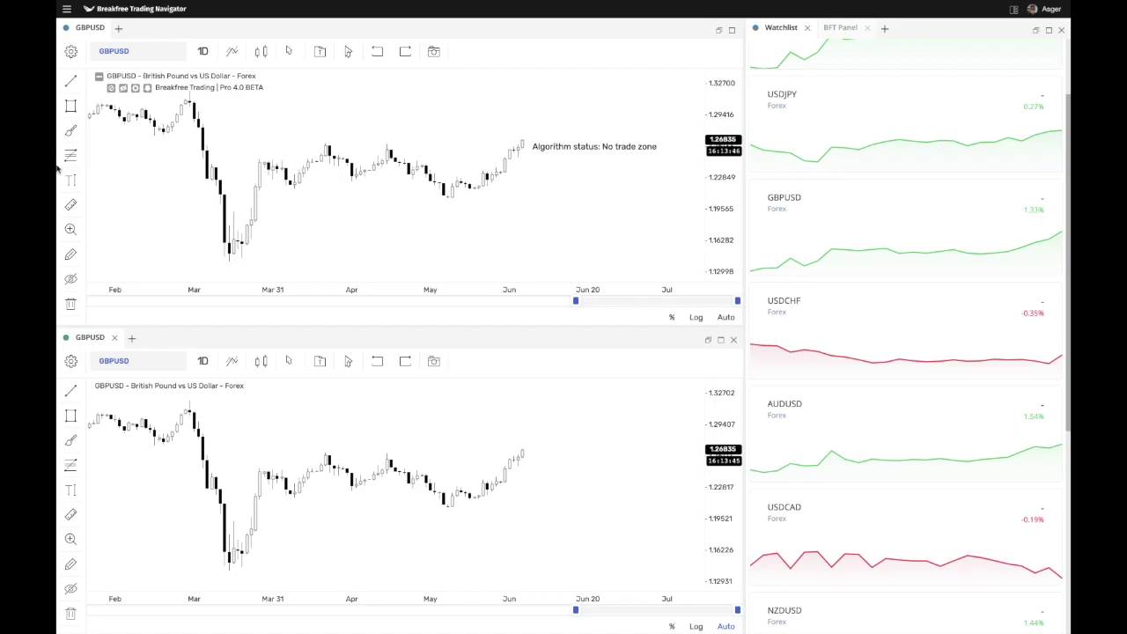
Load USDCHF into the blue-linked chart and dock a second Watchlist beneath the first one
click(950, 333)
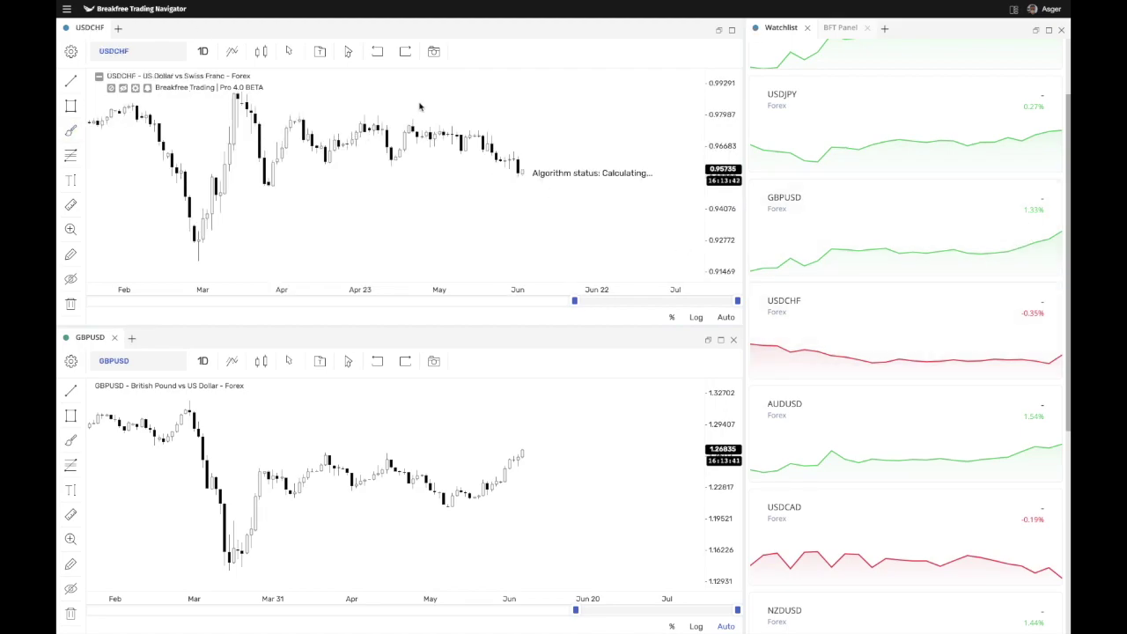
click(886, 30)
click(926, 58)
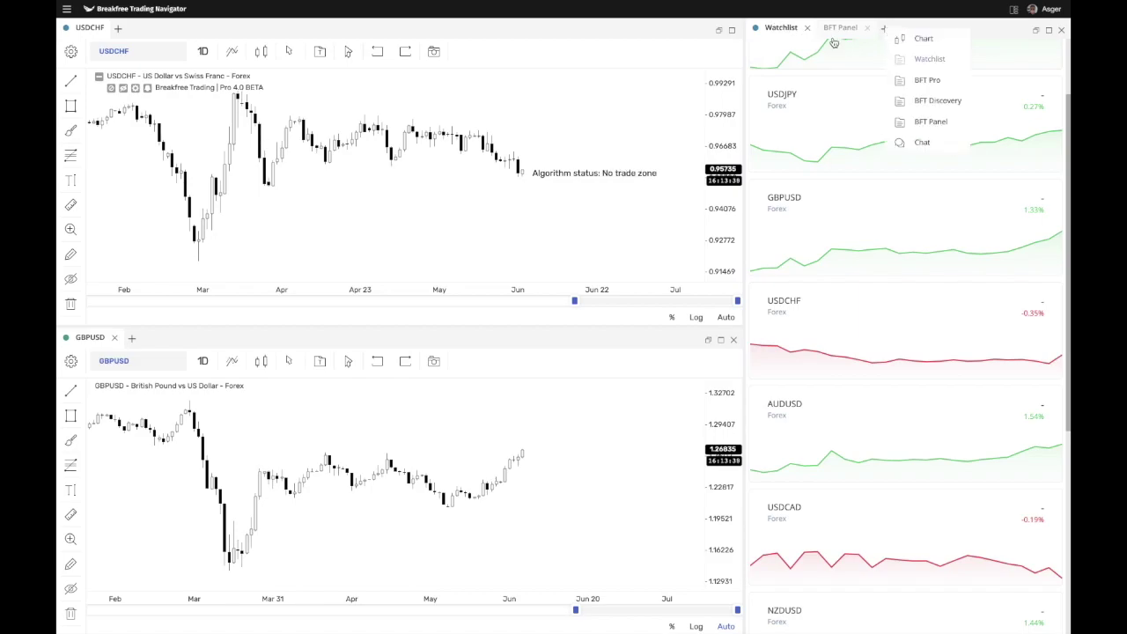
drag(903, 37, 863, 199)
click(780, 27)
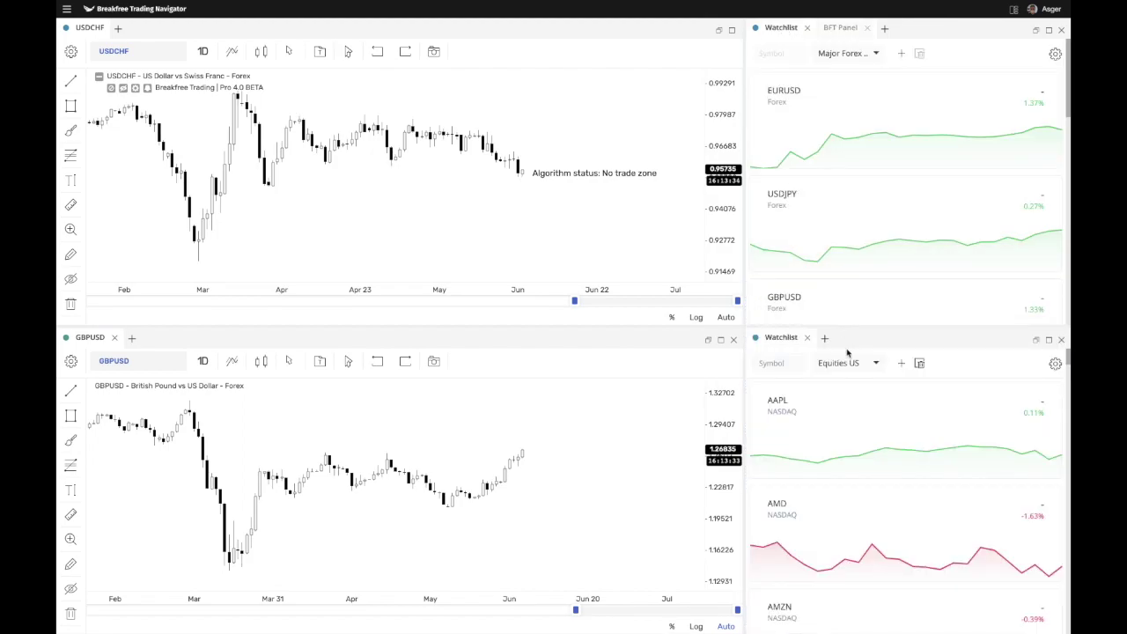
Link the lower watchlist to the green group and load EURNOK into the lower chart from its Forex list
click(754, 340)
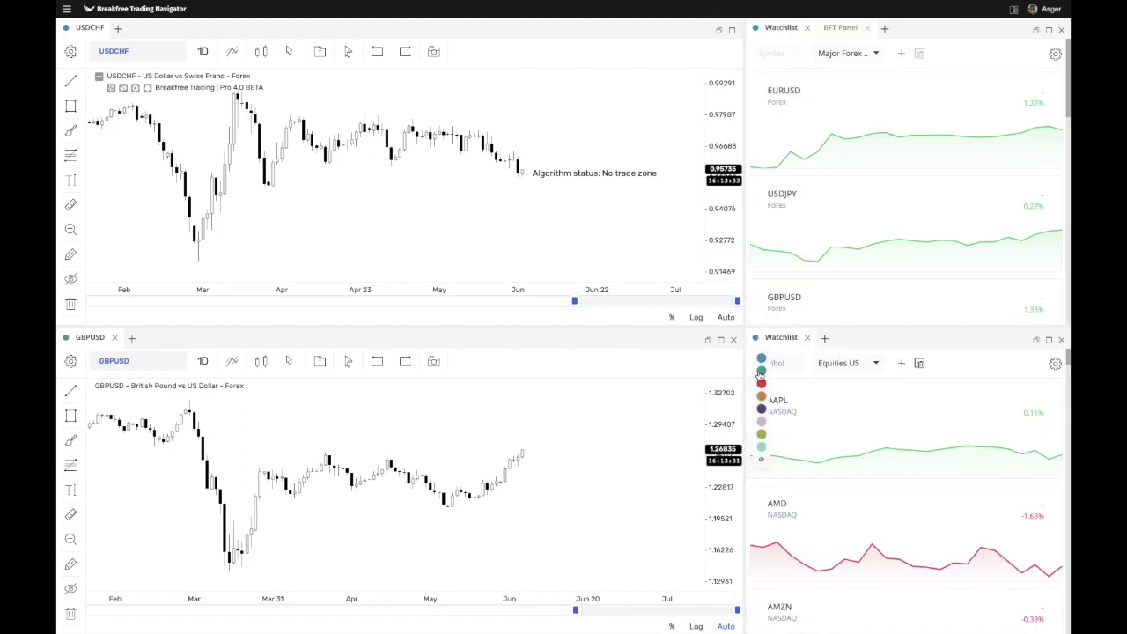
click(761, 371)
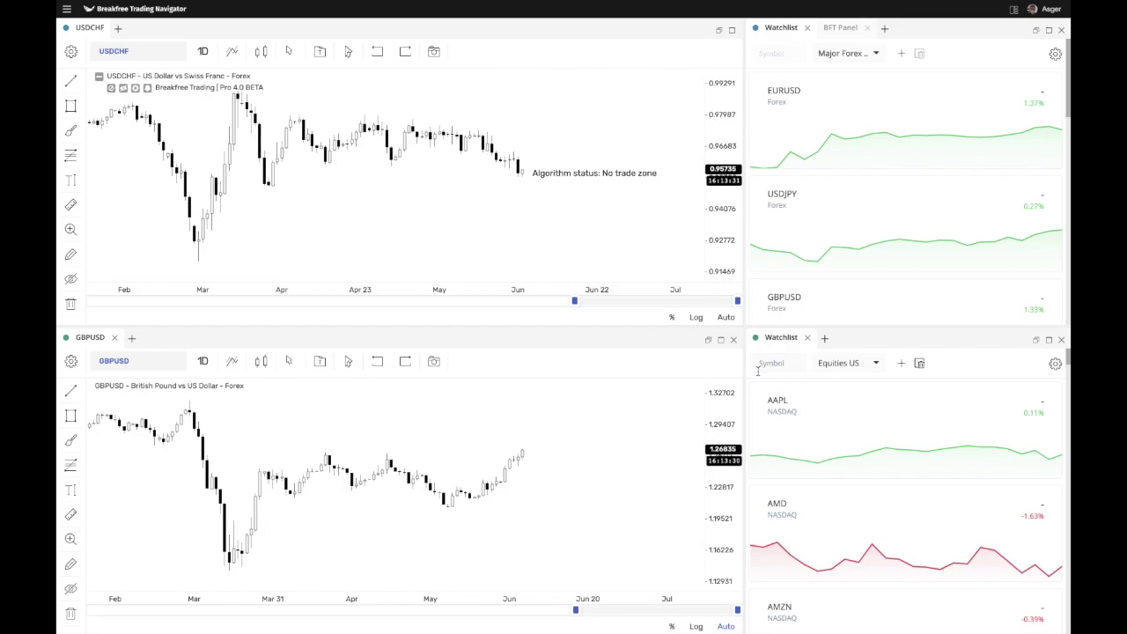
click(840, 361)
click(837, 396)
scroll(880, 484, down, 3)
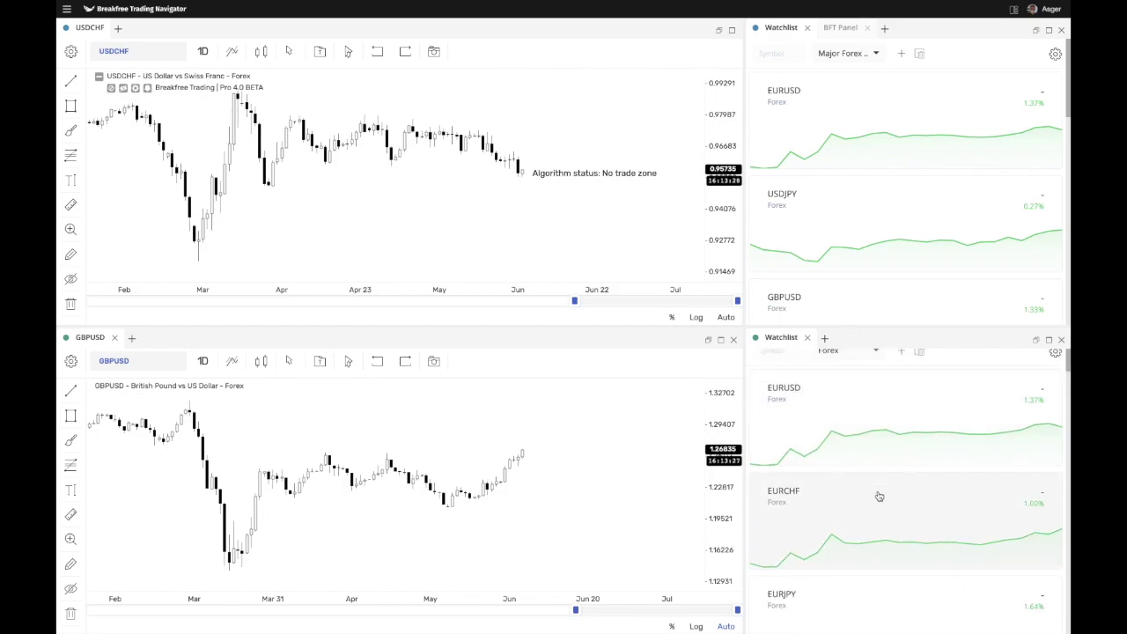
click(859, 476)
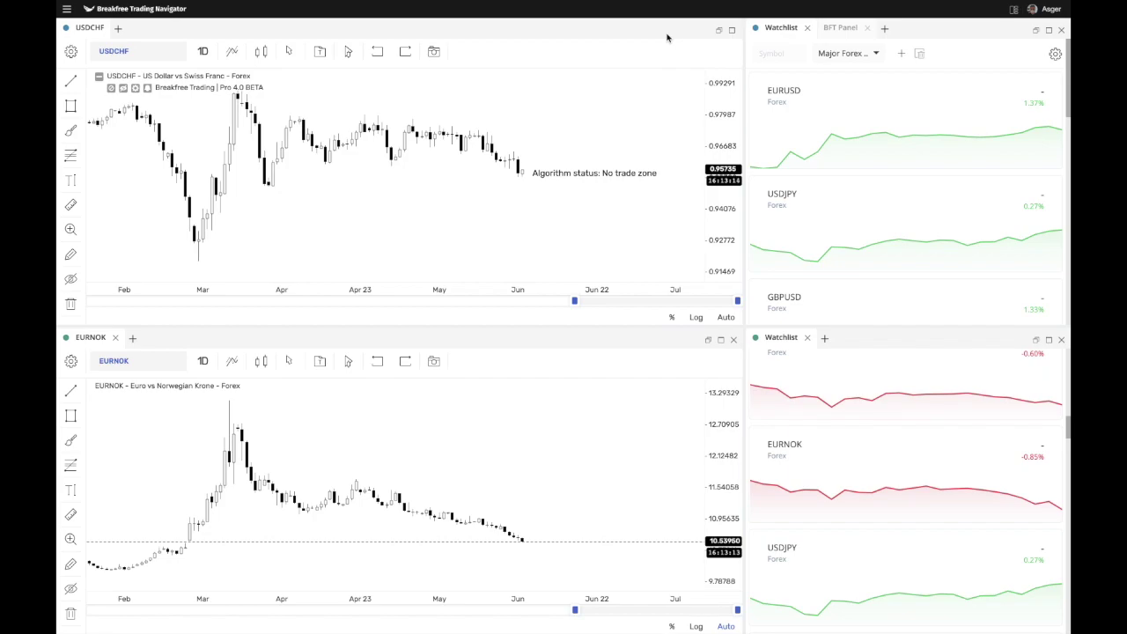
Load the Navigator Layout and save it with the BFT Panel docked beneath the Watchlist
click(1011, 11)
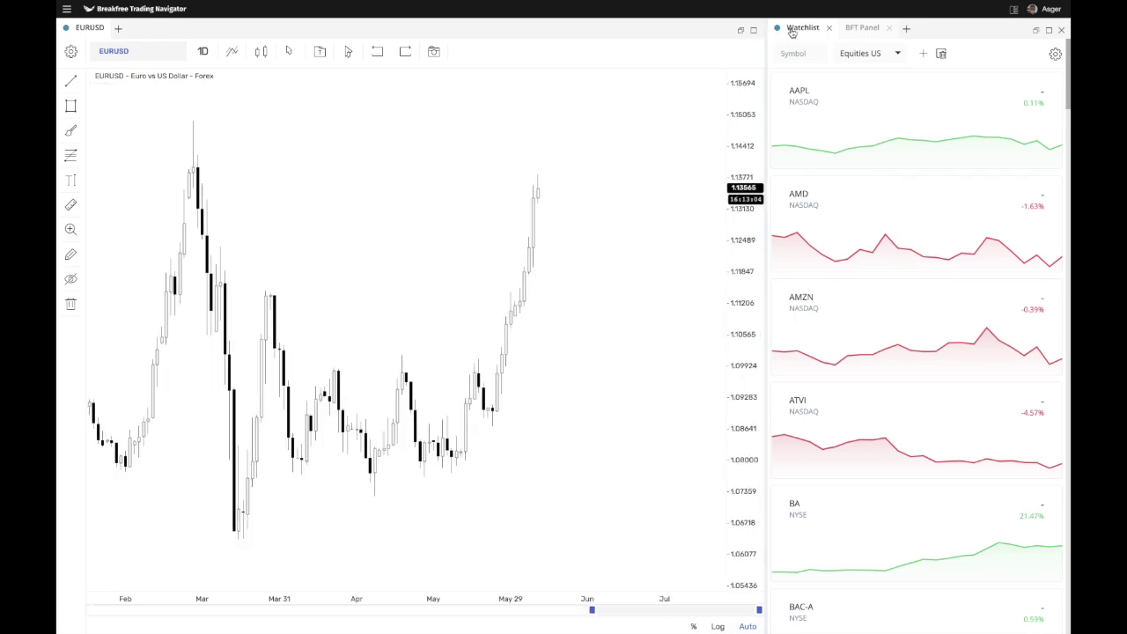
click(872, 28)
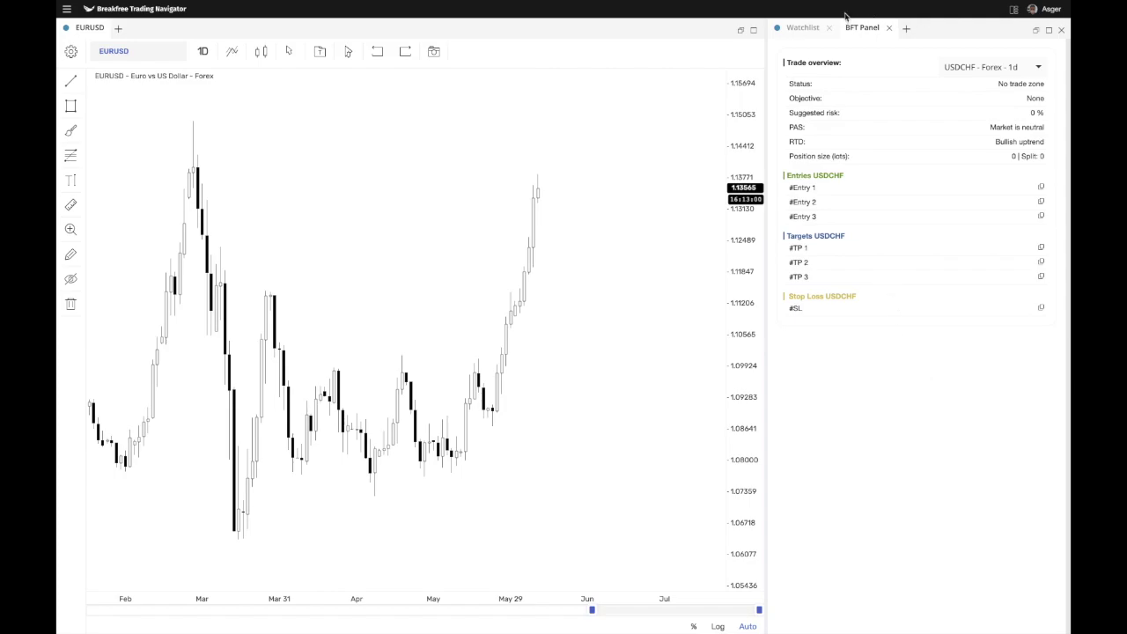
click(803, 29)
click(860, 32)
drag(865, 36, 939, 493)
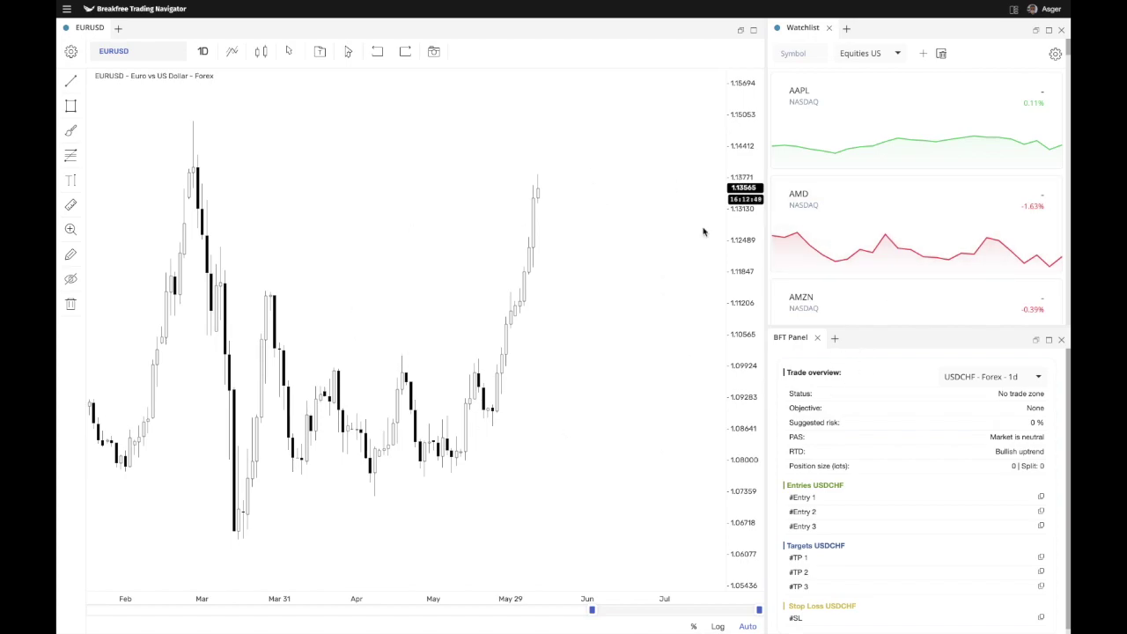
click(1015, 10)
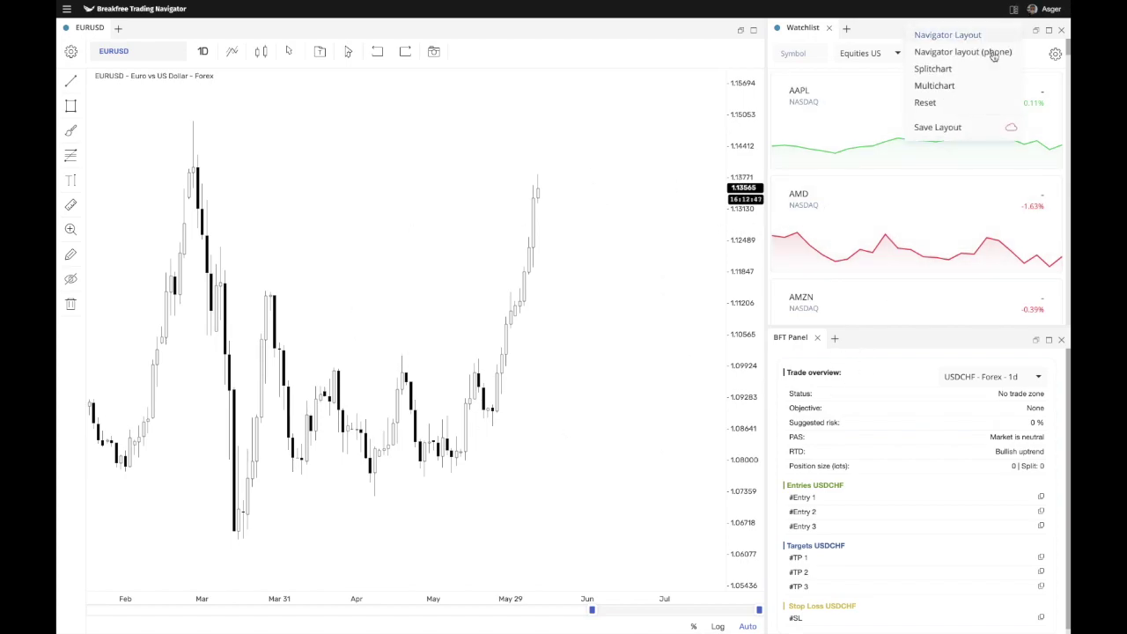
click(933, 125)
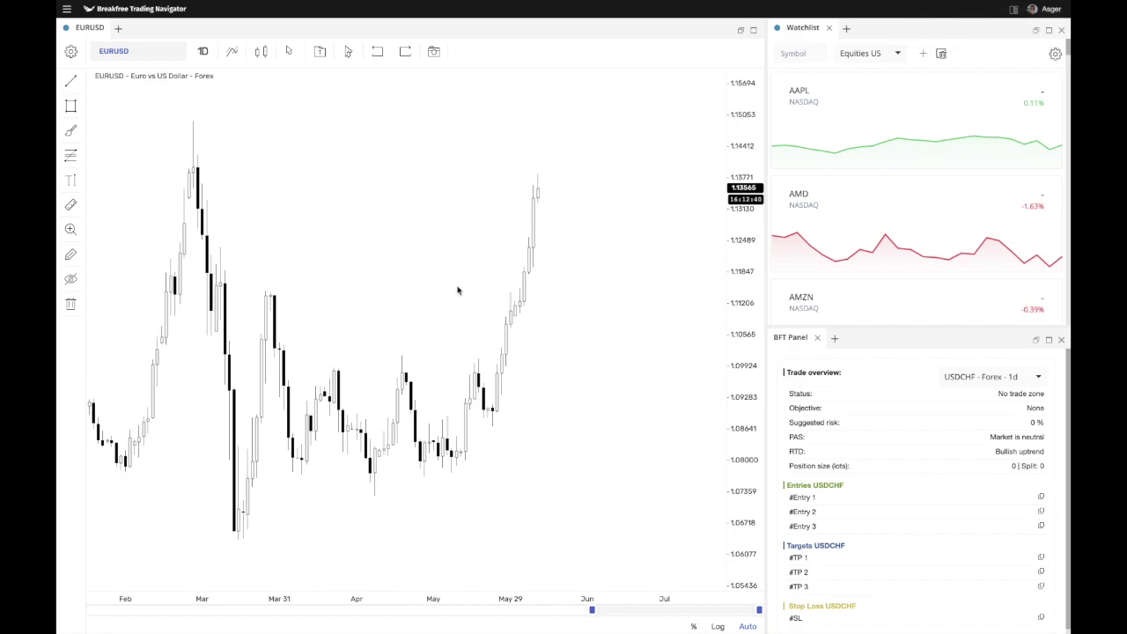
Draw a rectangle across the EURUSD chart between about 1.097 and 1.105
mouse_move(73, 115)
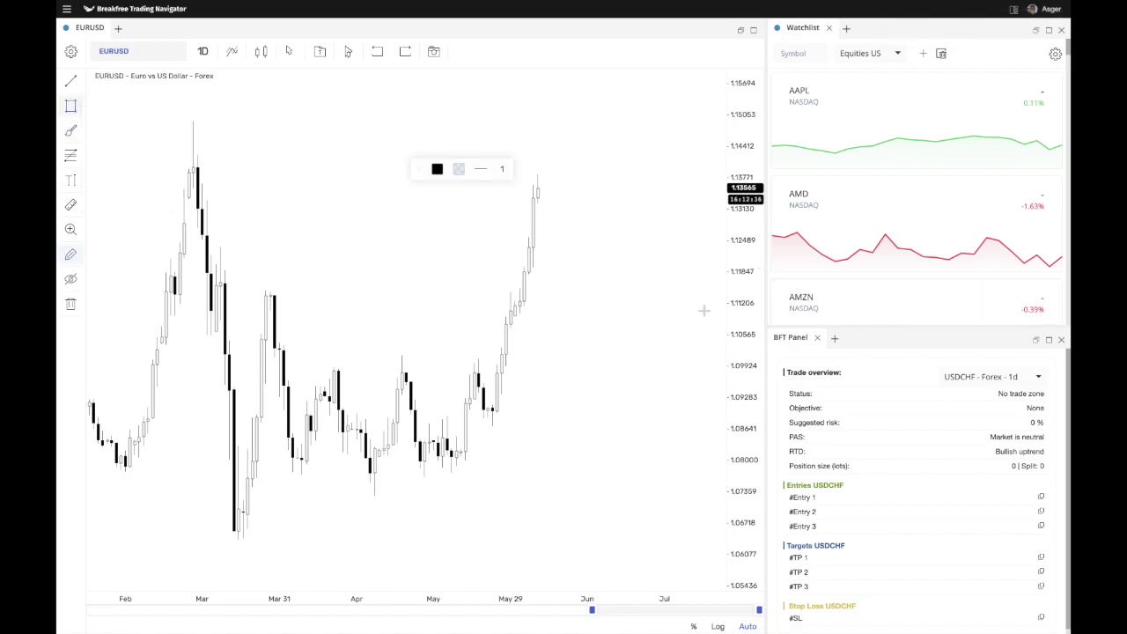
mouse_move(640, 335)
mouse_down()
mouse_move(88, 382)
mouse_move(111, 375)
mouse_up()
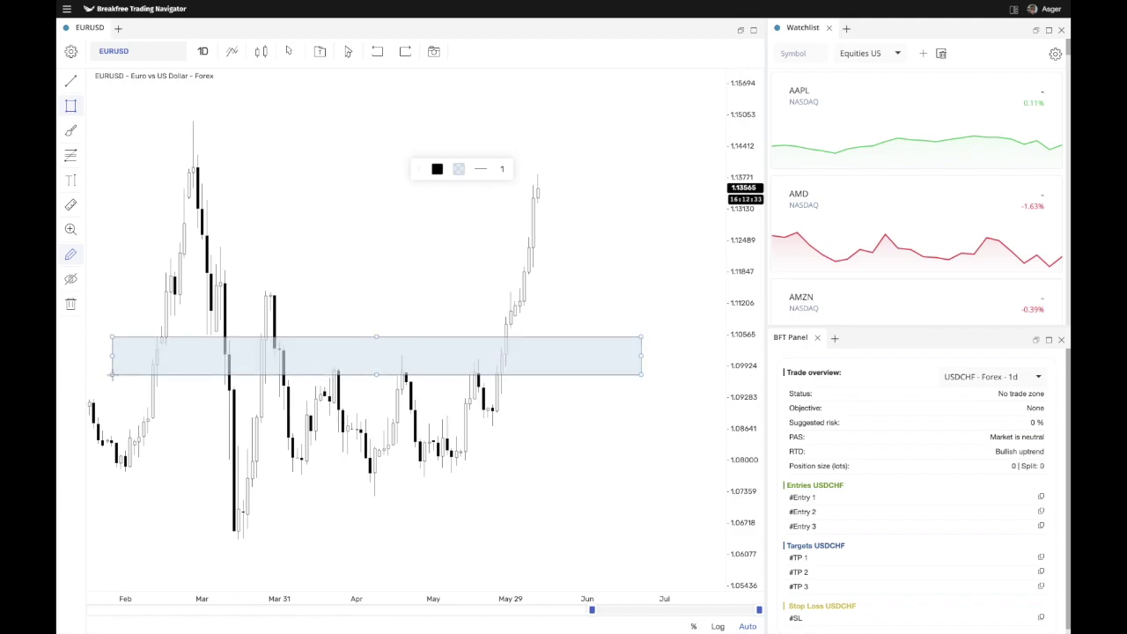
click(380, 322)
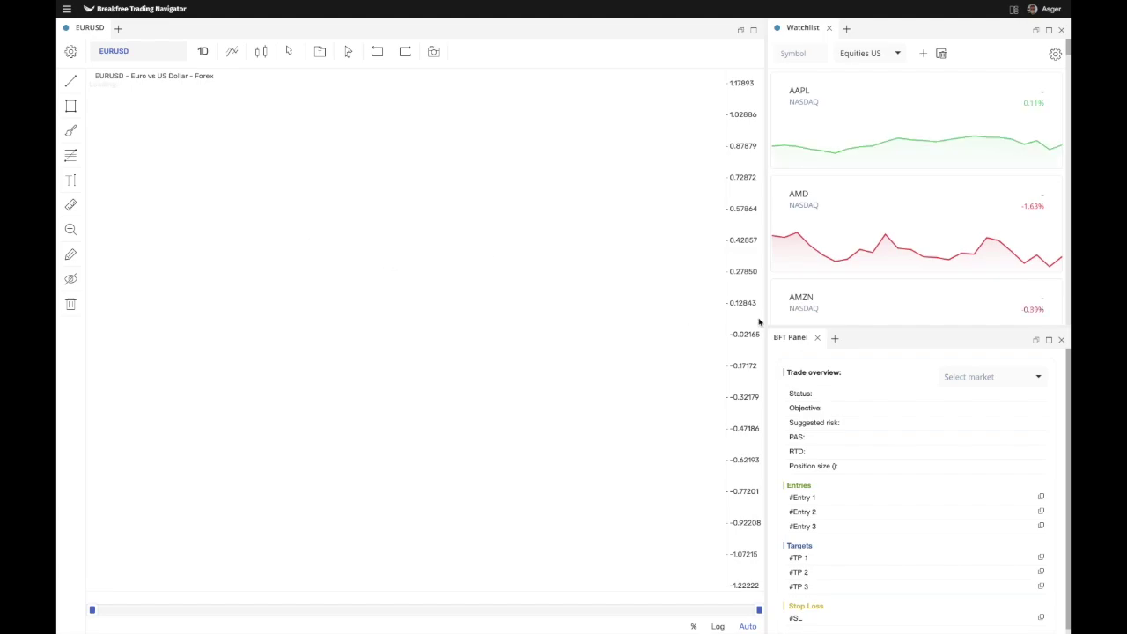
Draw a rectangle across the EURUSD chart between about 1.116 and 1.123 and save the layout
drag(491, 224, 203, 169)
click(70, 108)
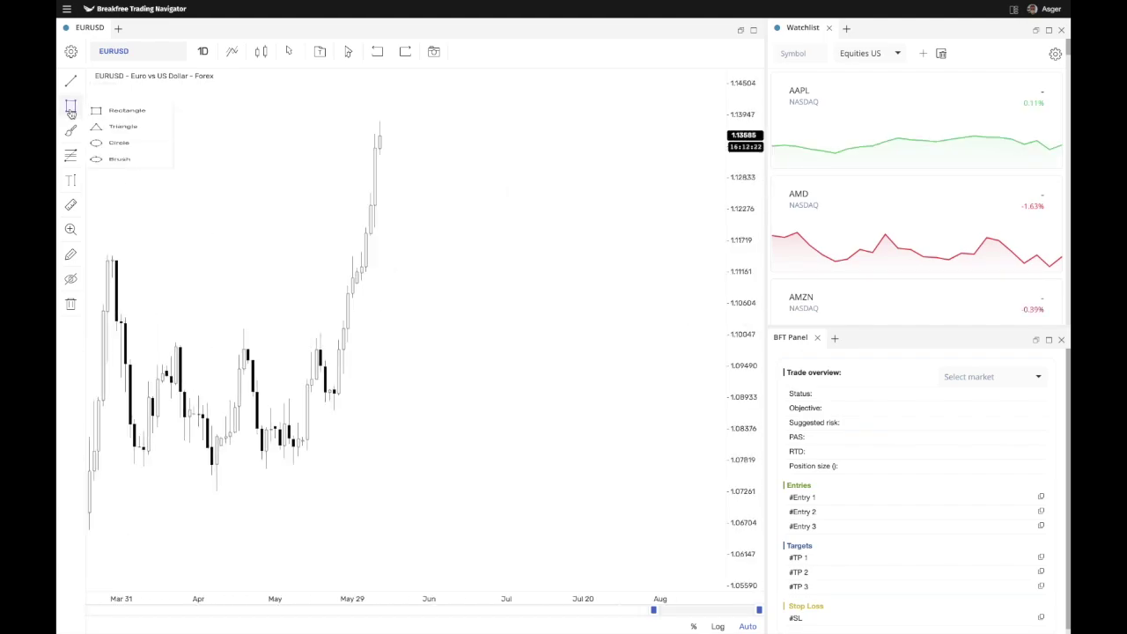
click(123, 110)
mouse_move(573, 207)
mouse_down()
mouse_move(232, 267)
mouse_move(121, 249)
mouse_up()
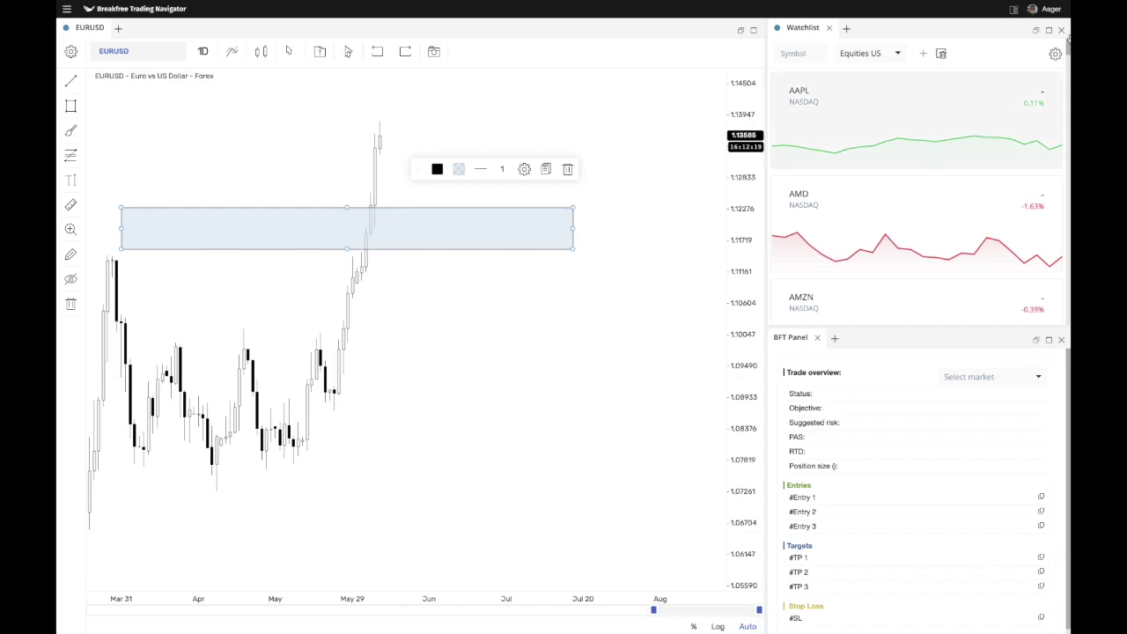
click(1014, 9)
click(986, 129)
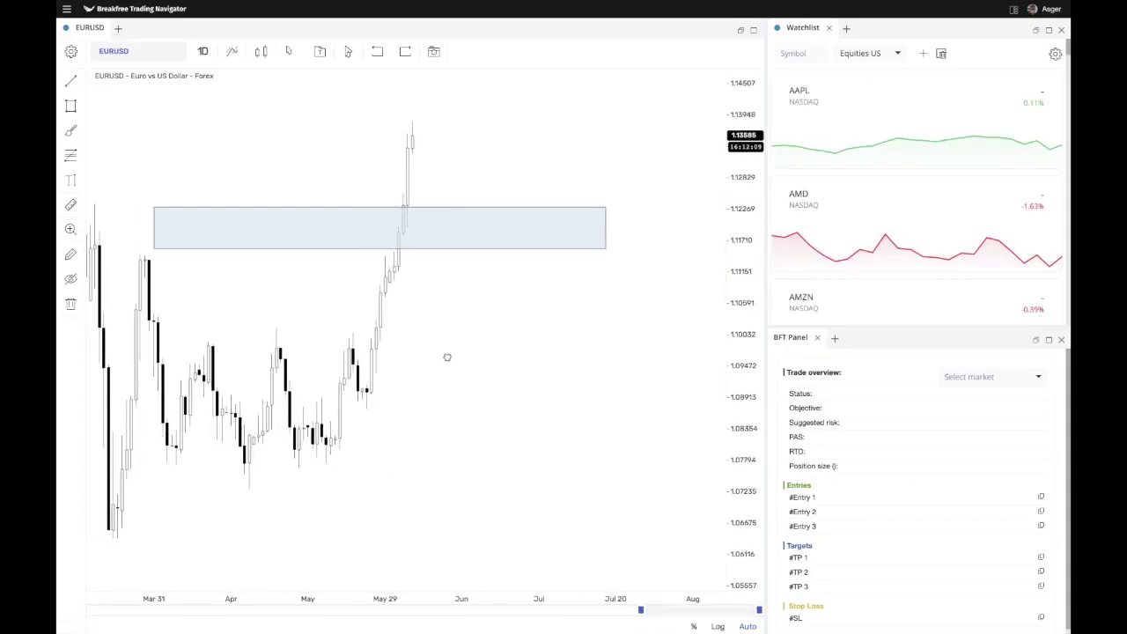
Switch to the Splitchart layout and close its second EURUSD chart
click(1016, 10)
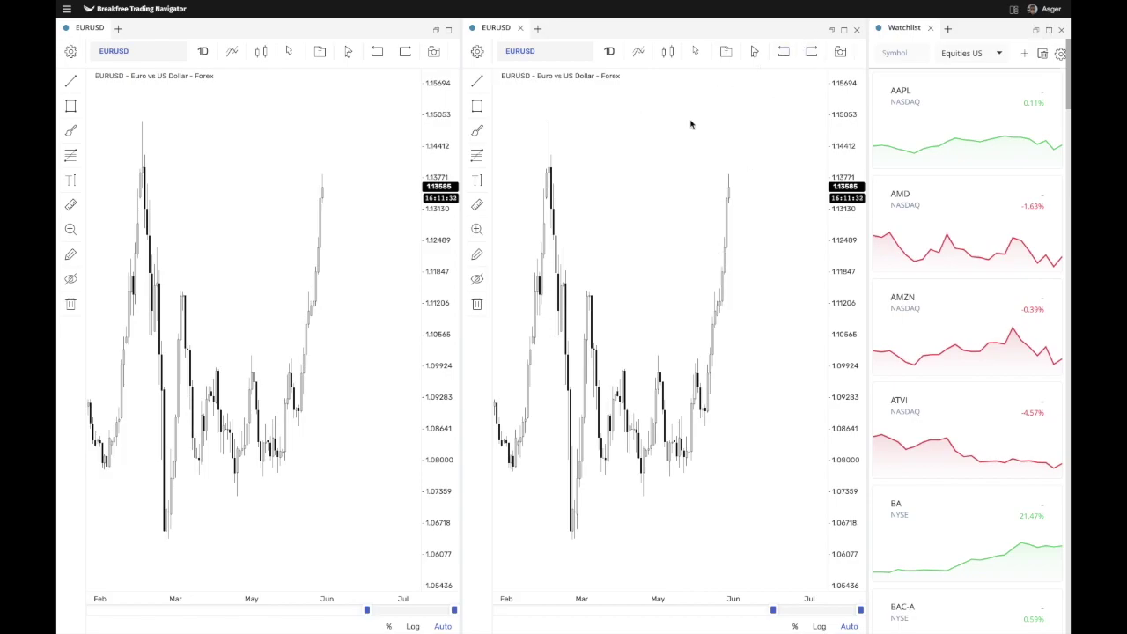
click(522, 30)
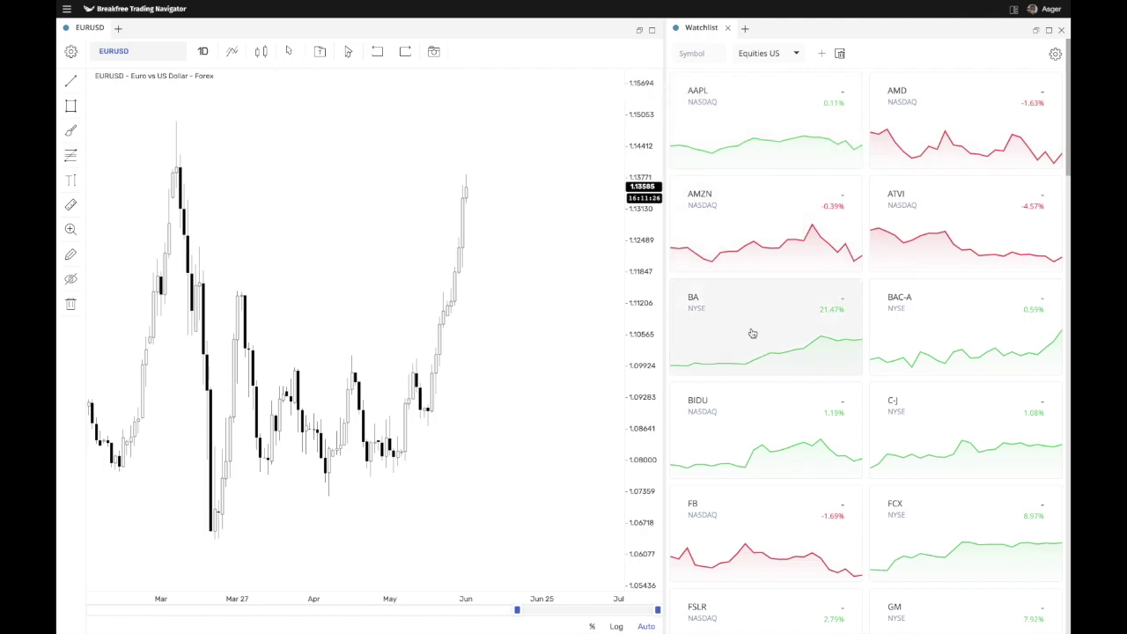
Examine the full Equities US watchlist and the naming dialog for a new watchlist, without creating one
scroll(791, 387, down, 2)
scroll(790, 389, down, 10)
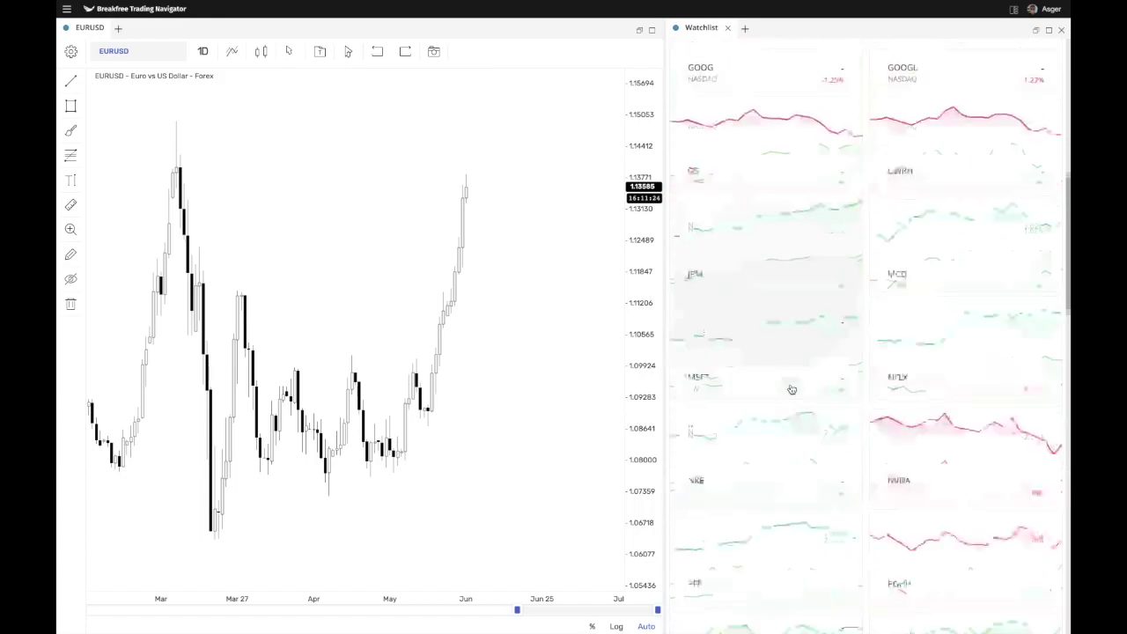
scroll(792, 389, down, 3)
scroll(791, 389, up, 15)
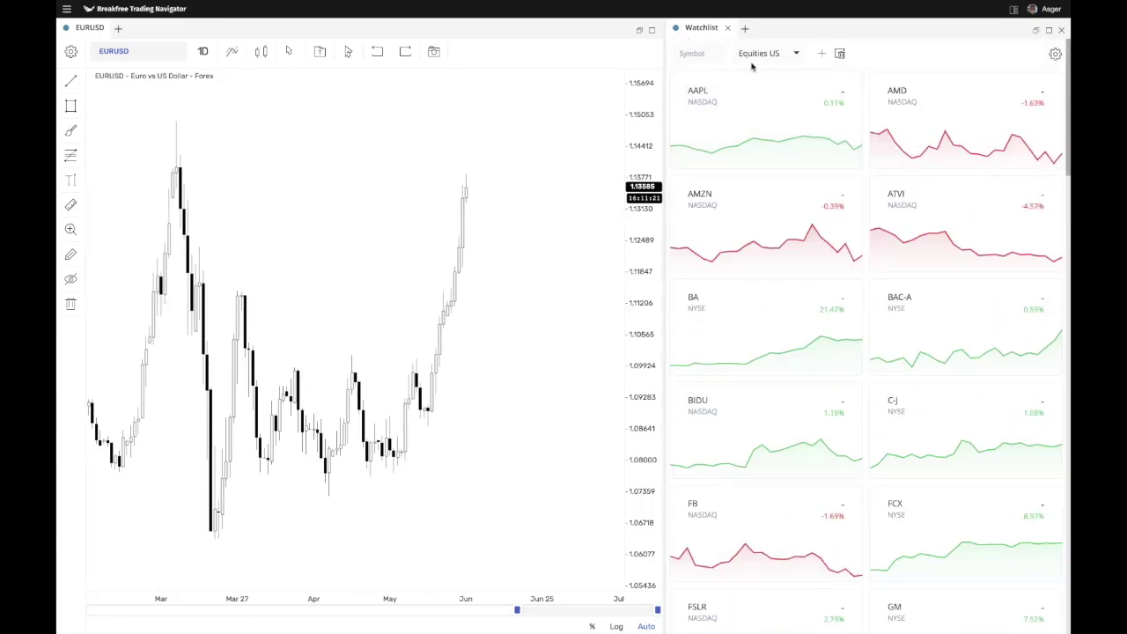
click(757, 53)
click(772, 51)
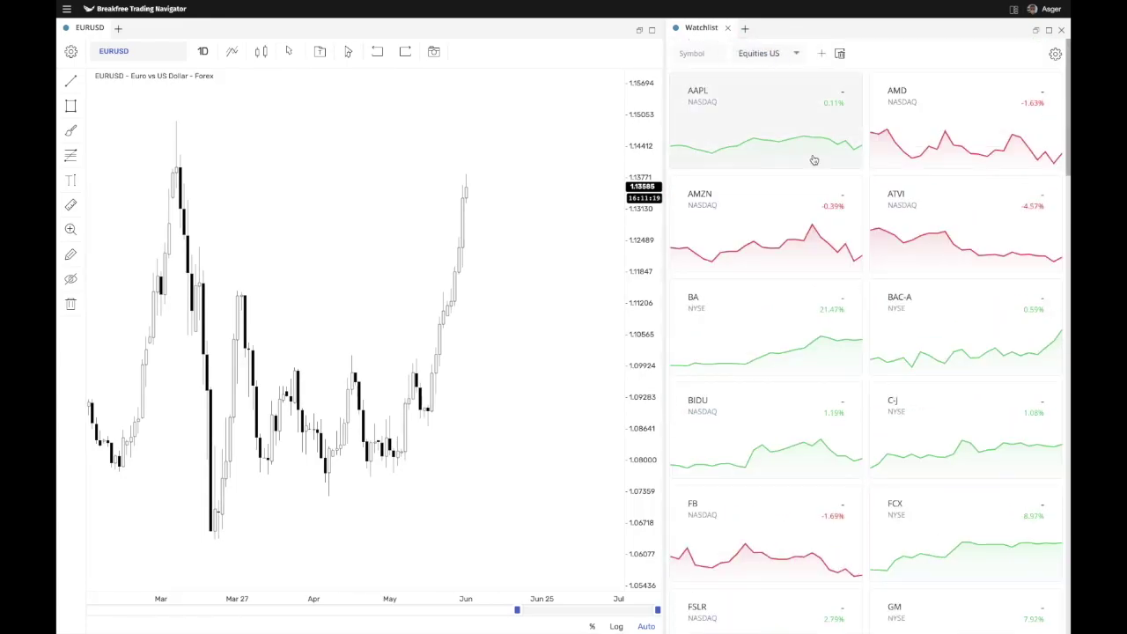
scroll(819, 188, down, 12)
scroll(820, 189, down, 5)
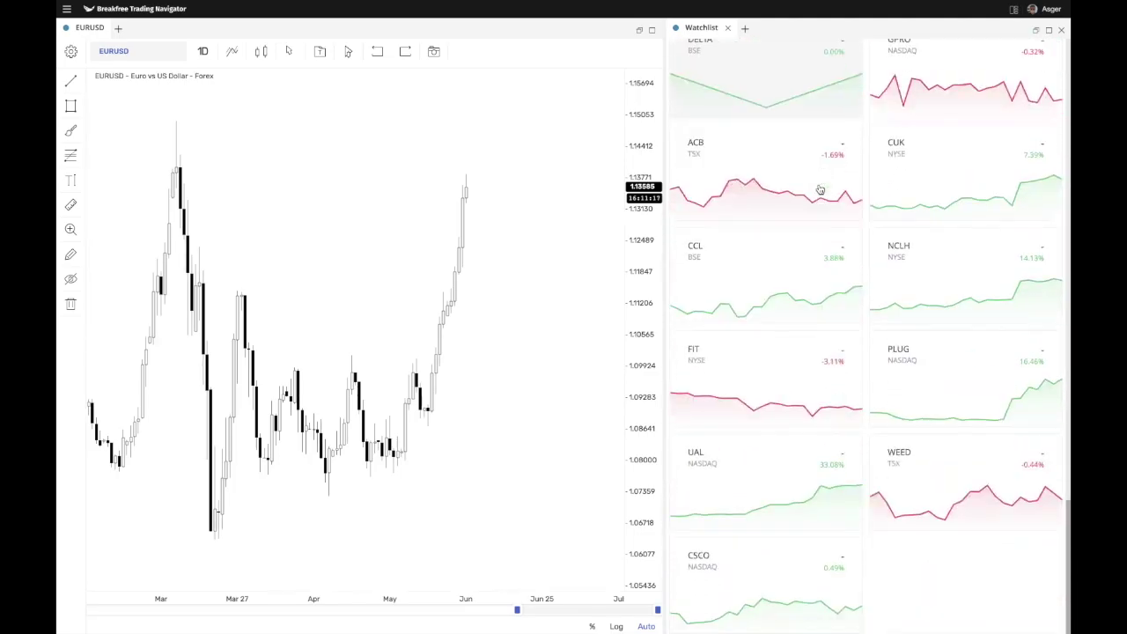
scroll(819, 189, up, 15)
scroll(820, 188, down, 6)
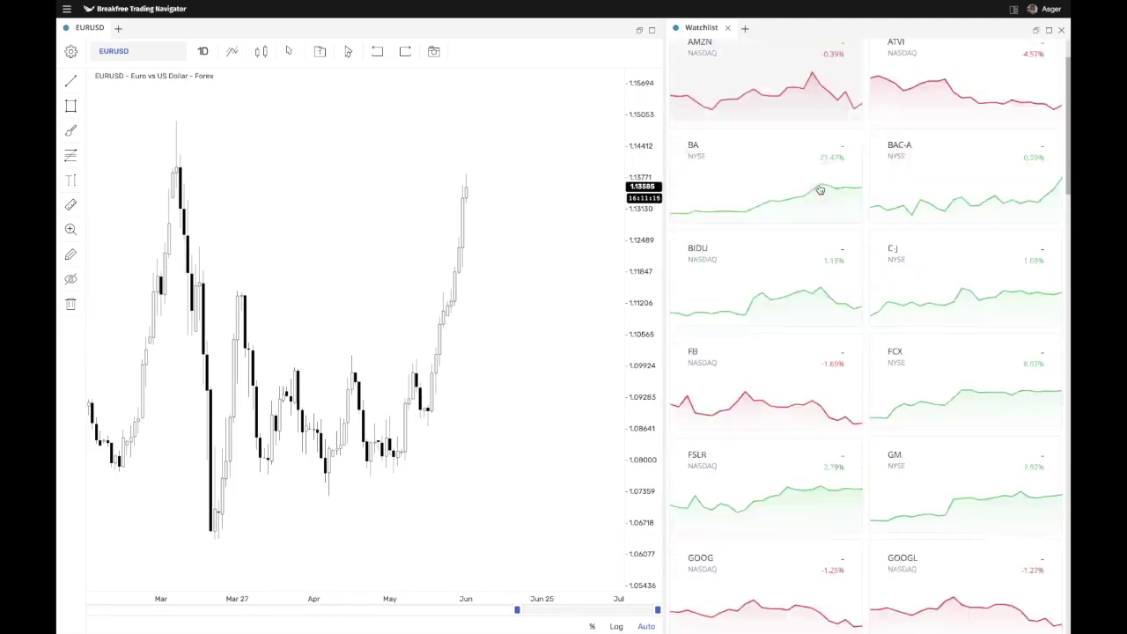
scroll(820, 189, down, 6)
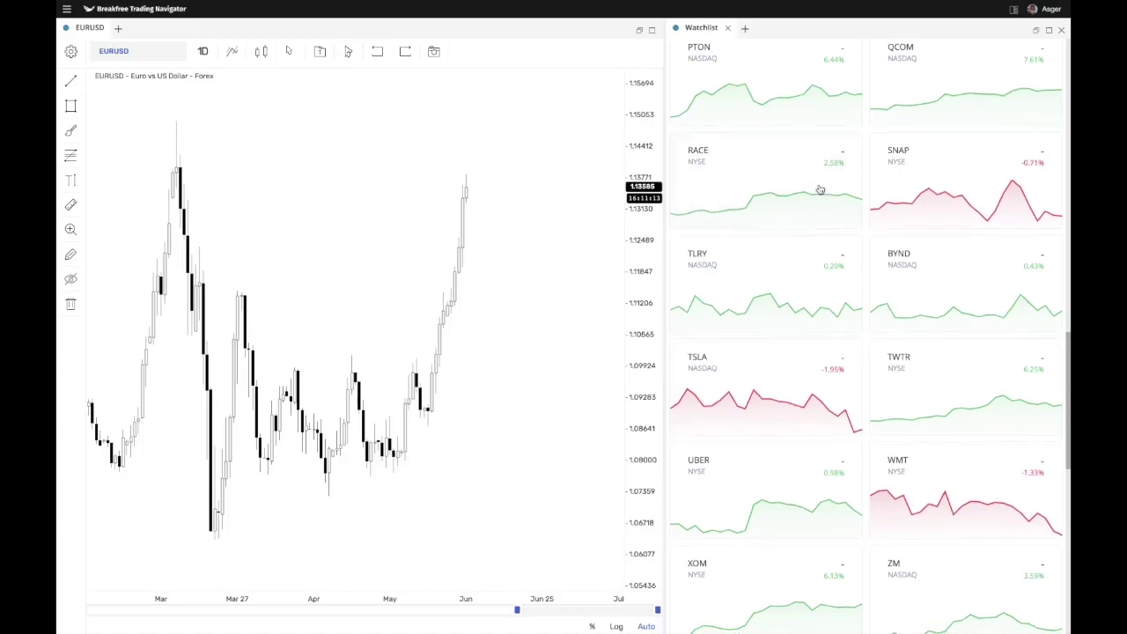
scroll(820, 188, down, 5)
scroll(820, 189, up, 15)
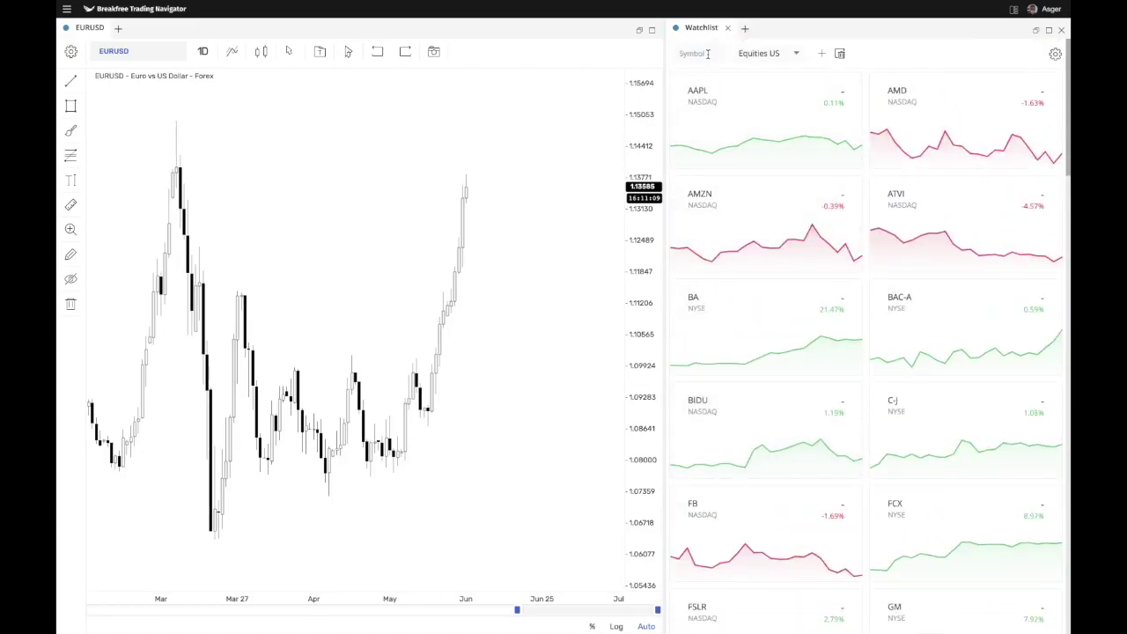
click(821, 54)
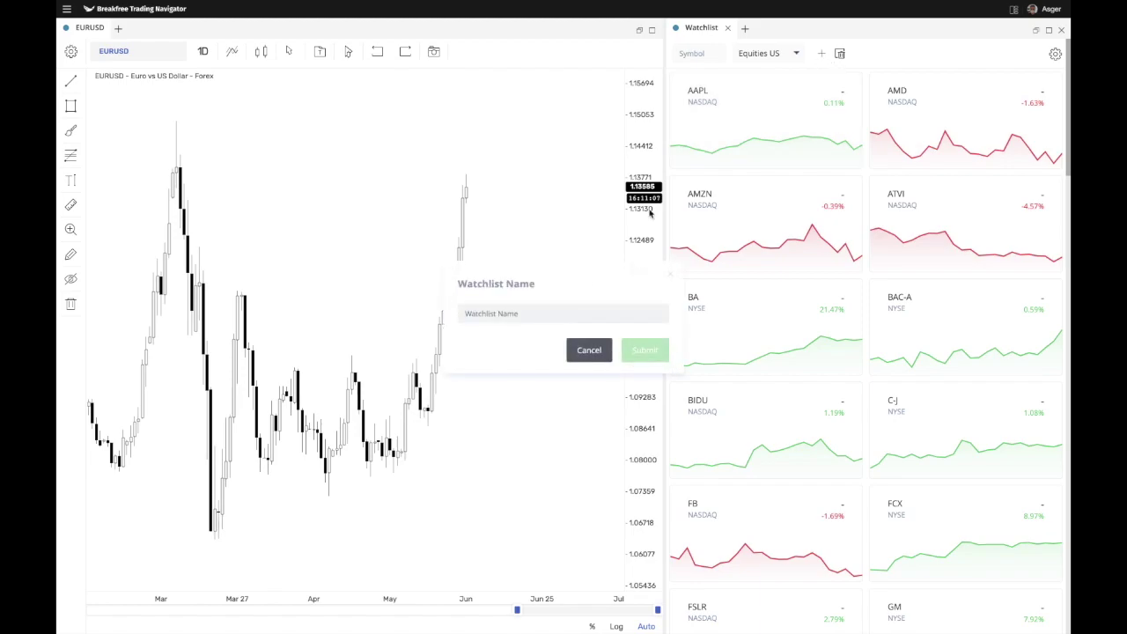
click(585, 351)
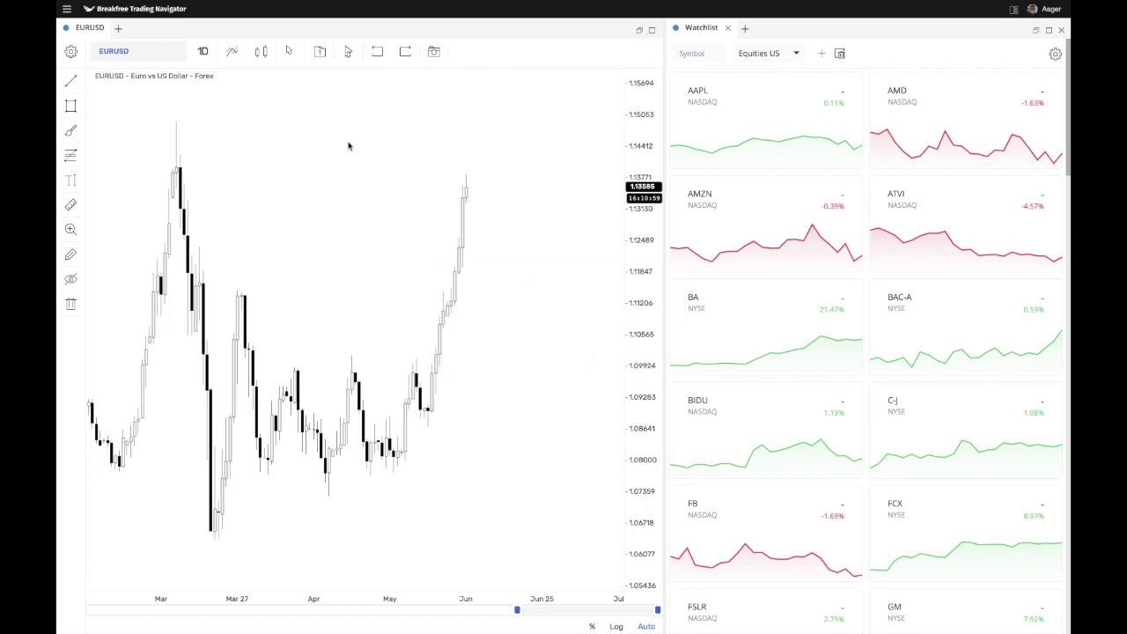
Load the Multichart layout with four EURUSD charts and switch the interface to the Dark theme
click(652, 30)
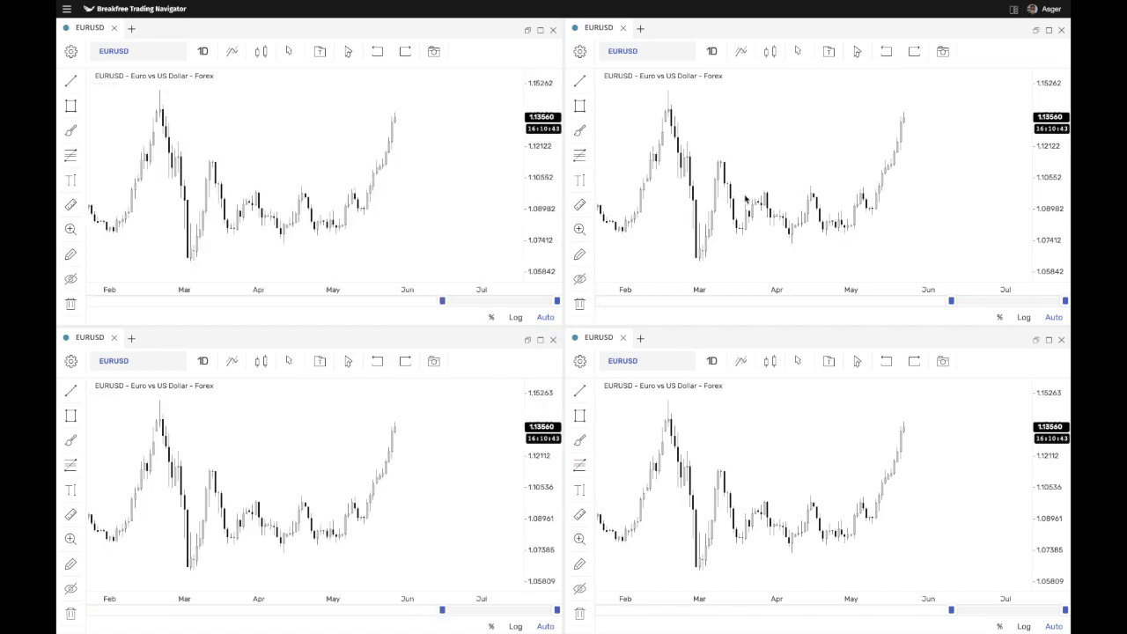
click(68, 10)
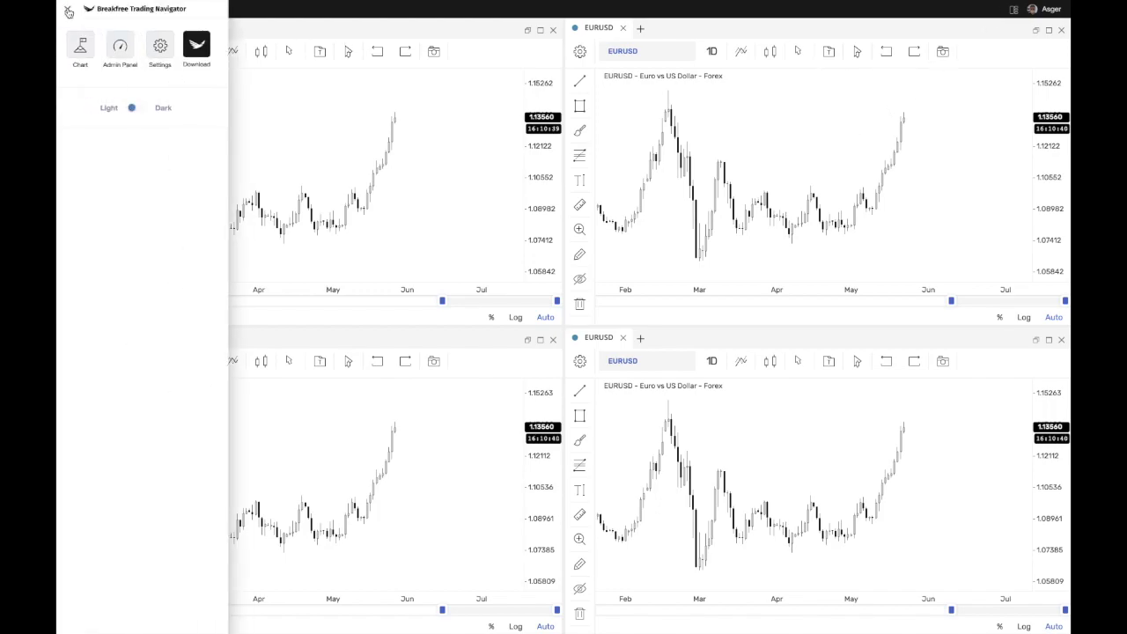
click(146, 108)
click(393, 208)
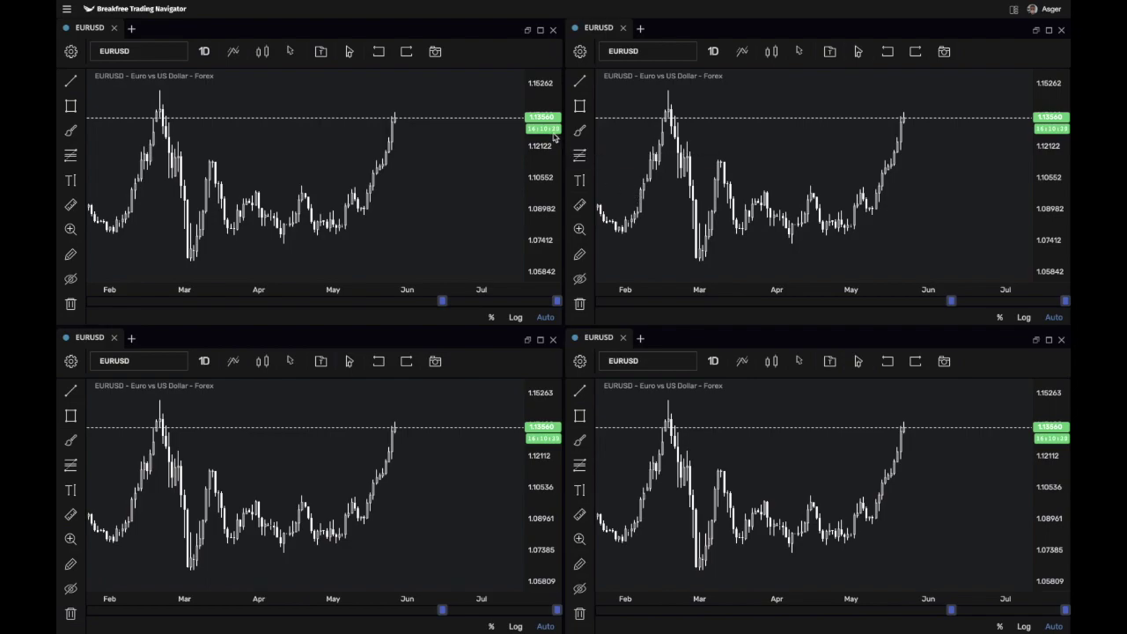
Look at the desktop app download option and the list of indicators available for the first EURUSD chart
click(61, 10)
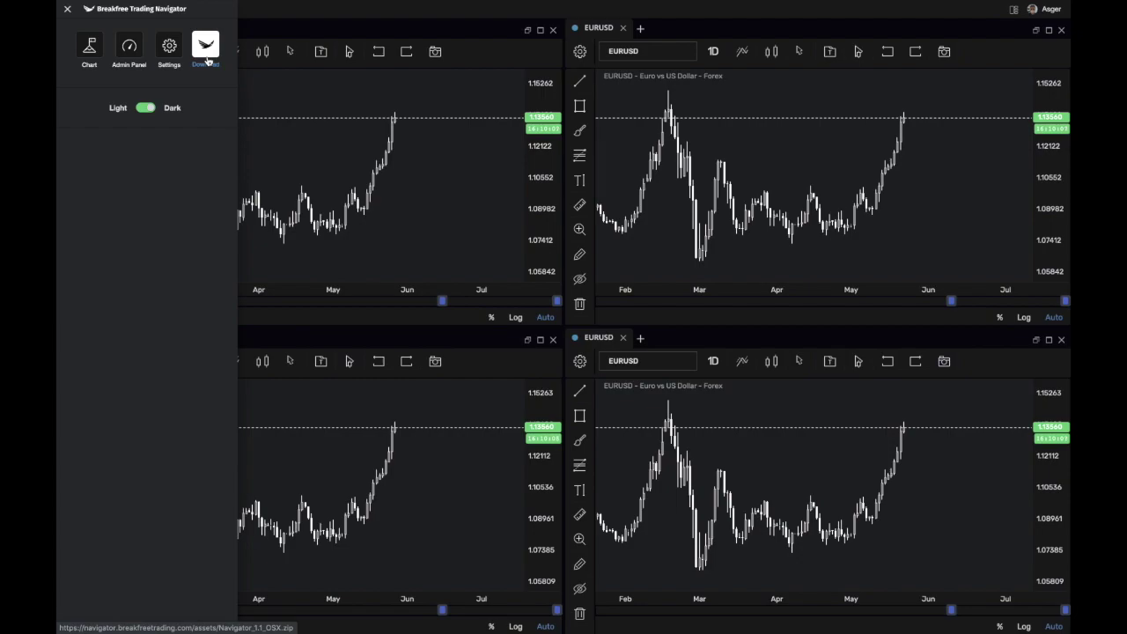
click(291, 93)
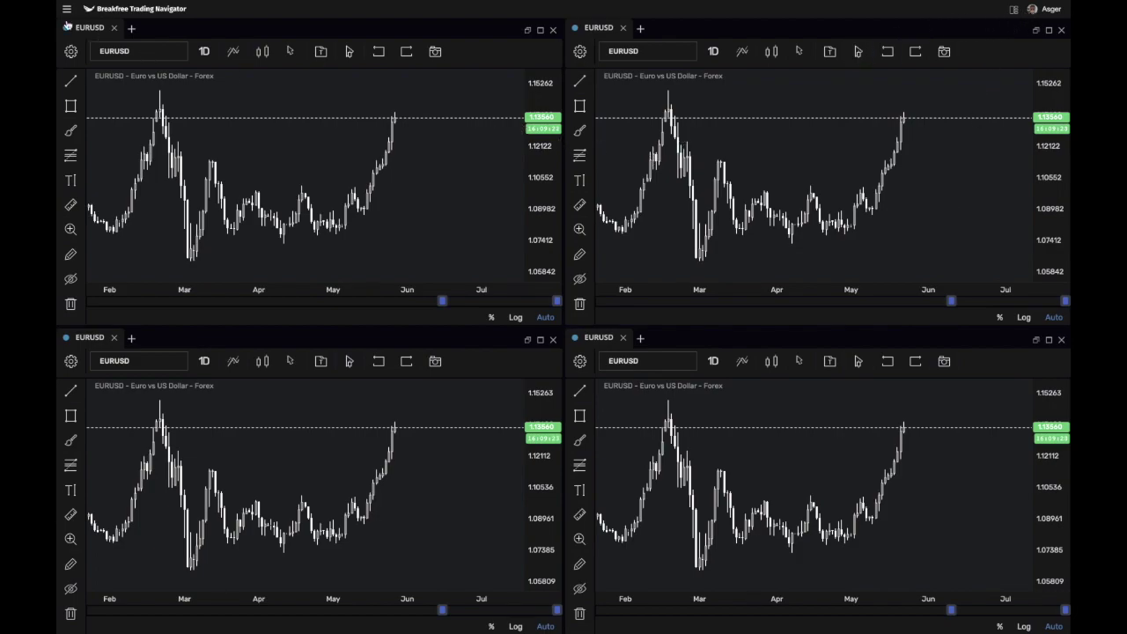
click(132, 28)
click(234, 53)
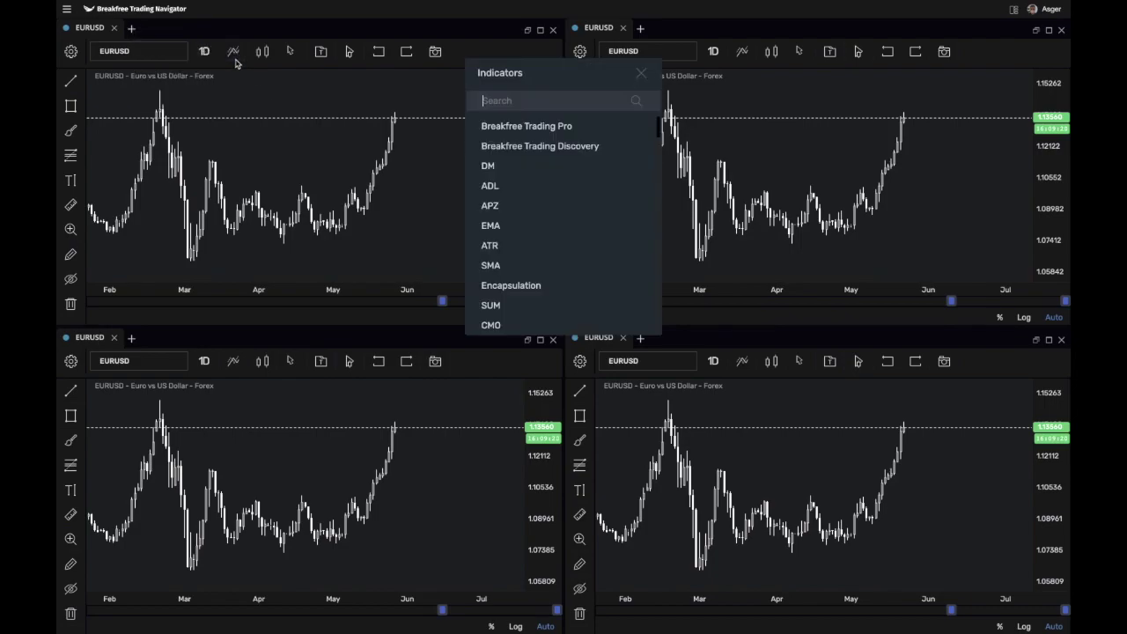
Add the Breakfree Trading Pro indicator to the first EURUSD chart and maximize that chart
click(621, 126)
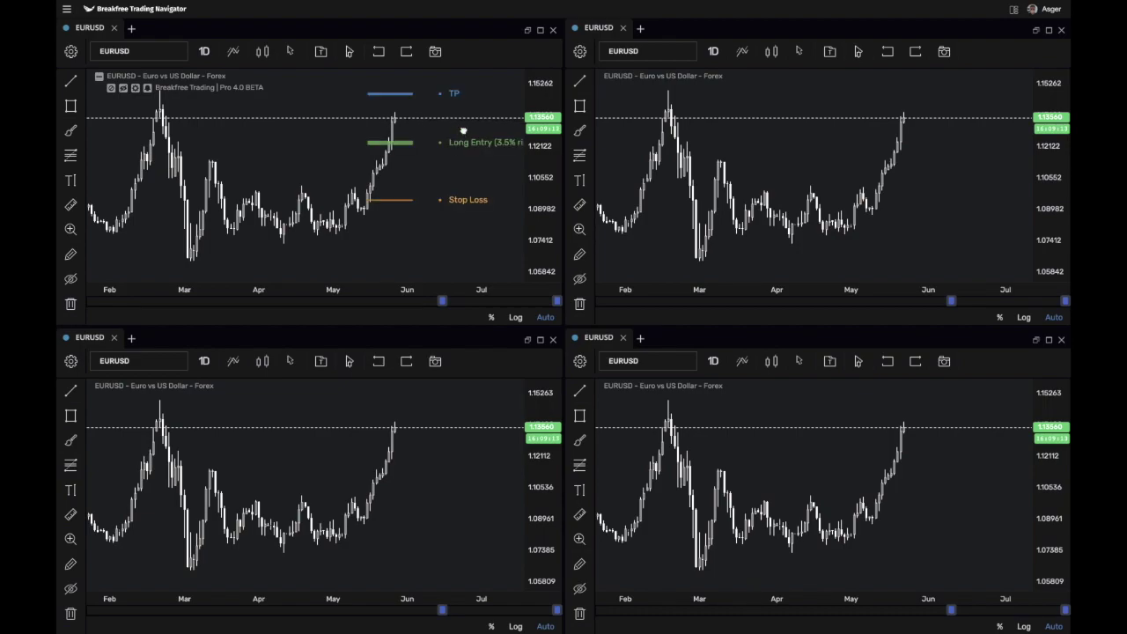
drag(461, 130, 426, 143)
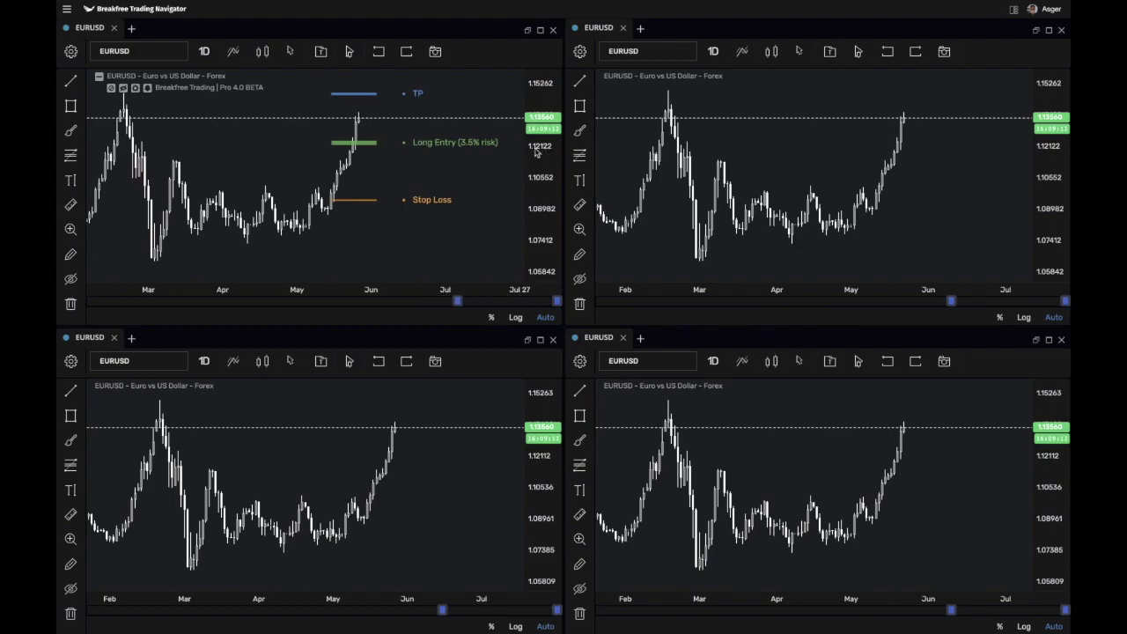
drag(489, 170, 468, 197)
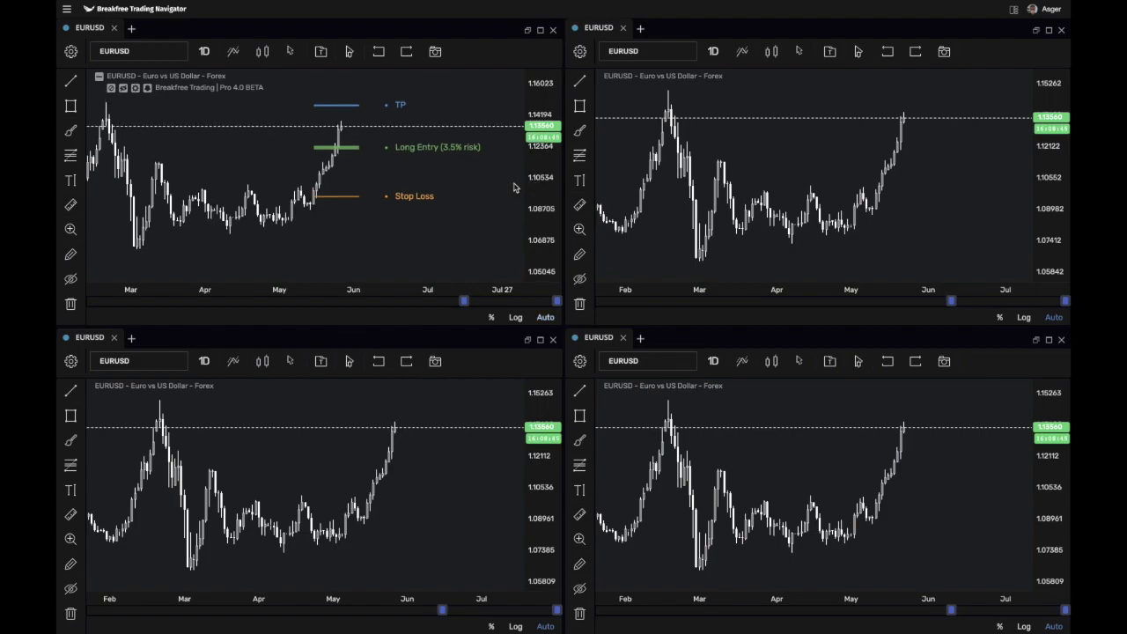
click(540, 31)
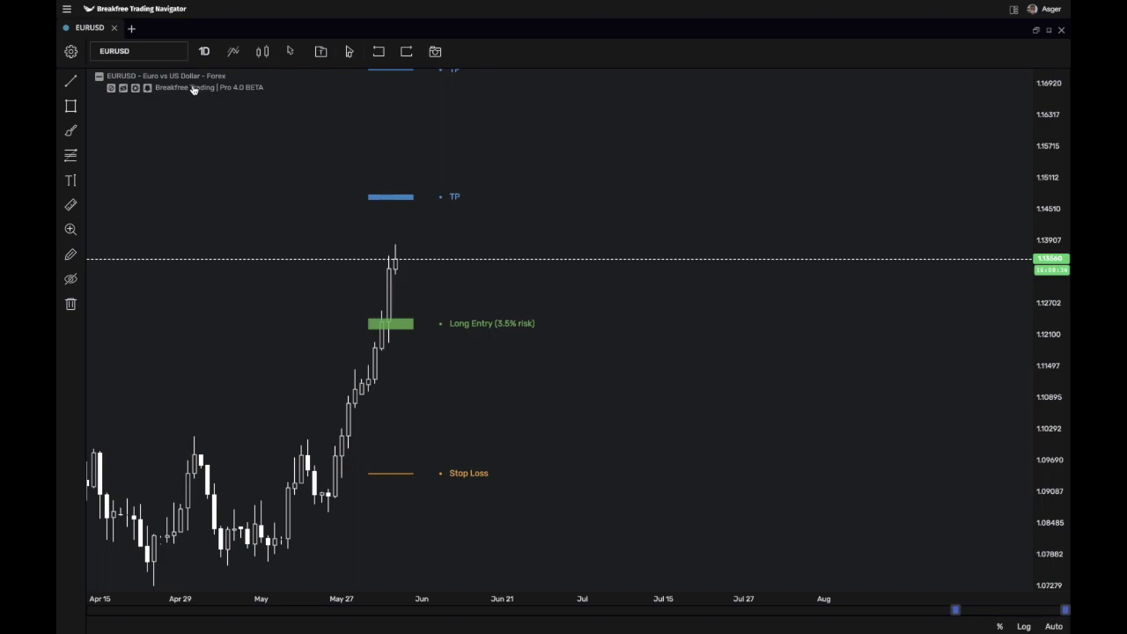
Set the Breakfree Trading Pro indicator's account size in USD to 2000 and apply it
click(136, 90)
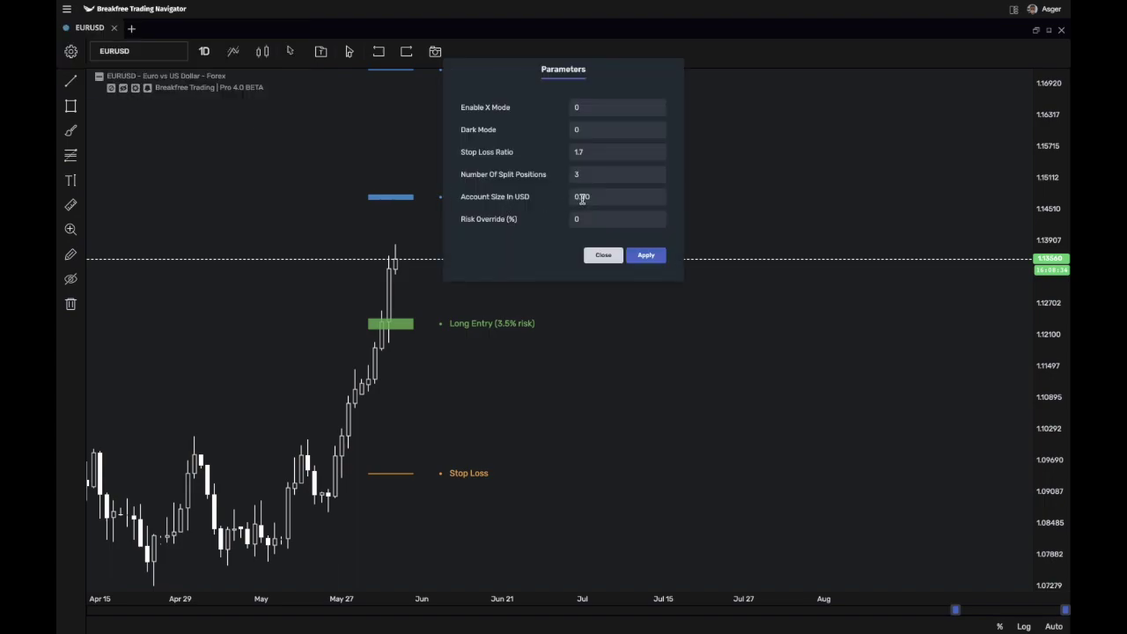
drag(618, 202, 495, 191)
text(2000)
click(652, 254)
click(646, 257)
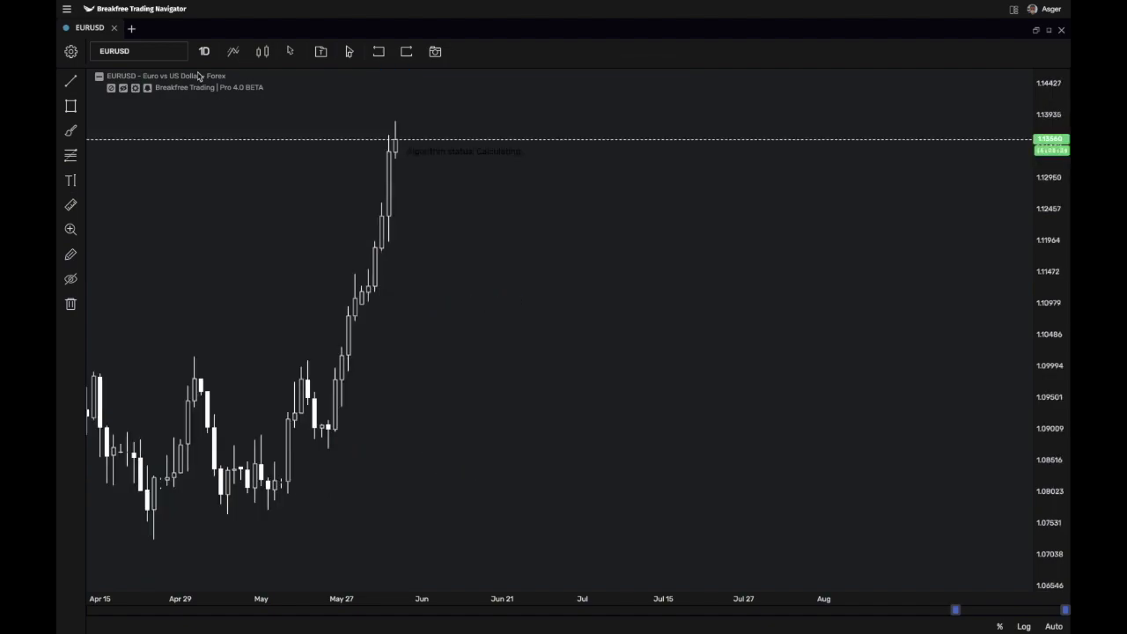
Add a BFT Panel and dock it beside the first EURUSD chart in the four-chart layout
click(130, 28)
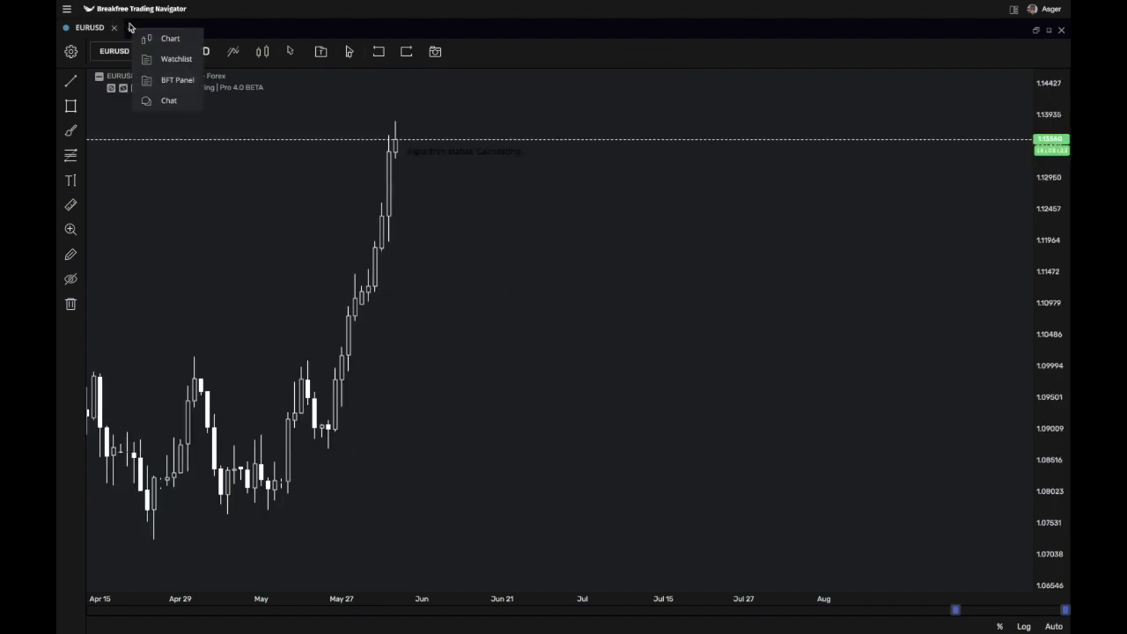
click(176, 79)
drag(149, 31, 440, 150)
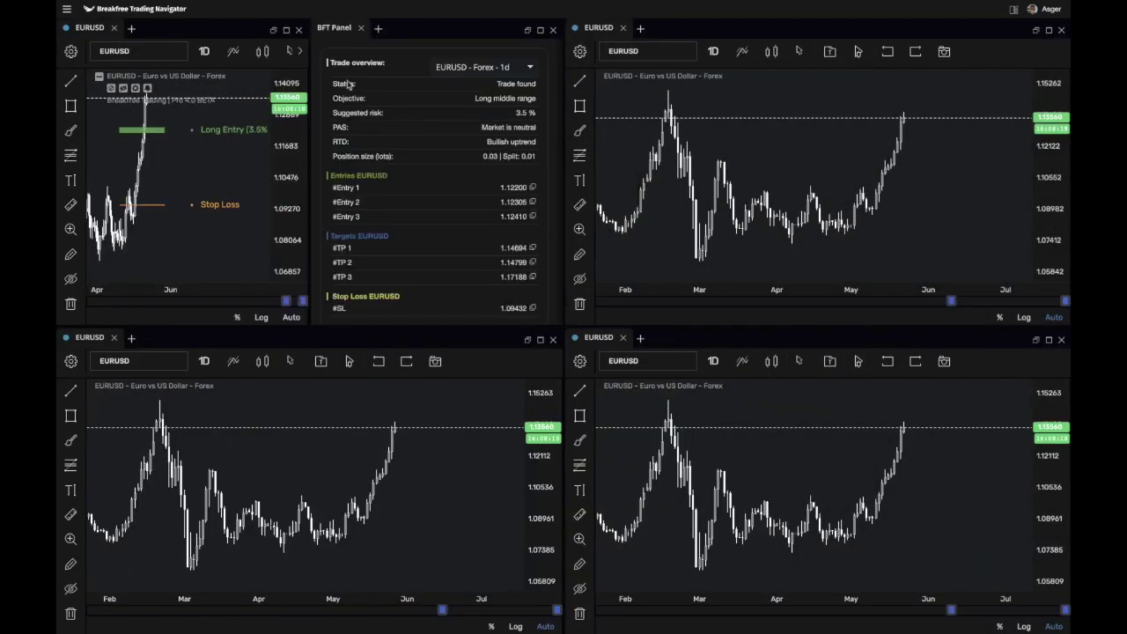
In the layout with one EURUSD chart and a watchlist, show the BFT Panel and add the Breakfree Trading Pro indicator to the chart
click(1013, 11)
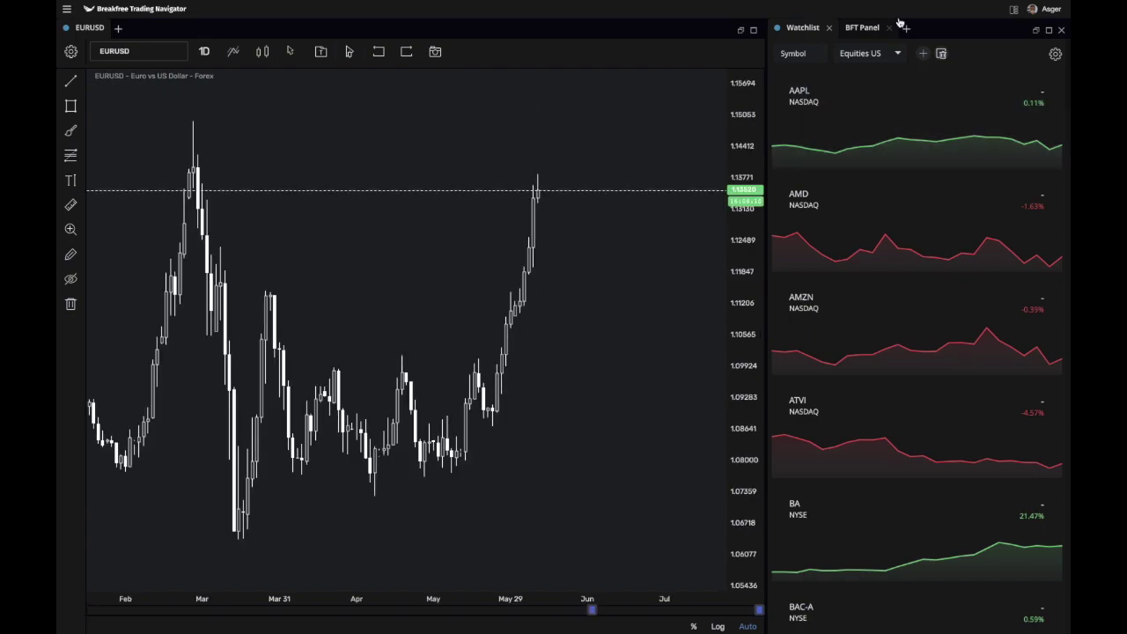
click(860, 28)
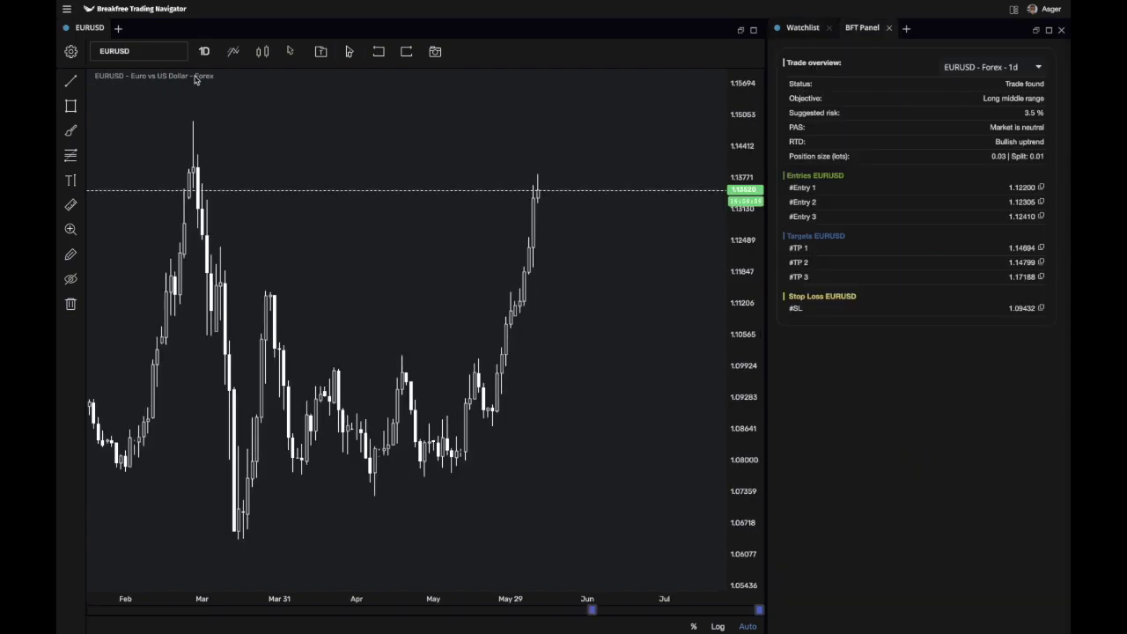
click(234, 53)
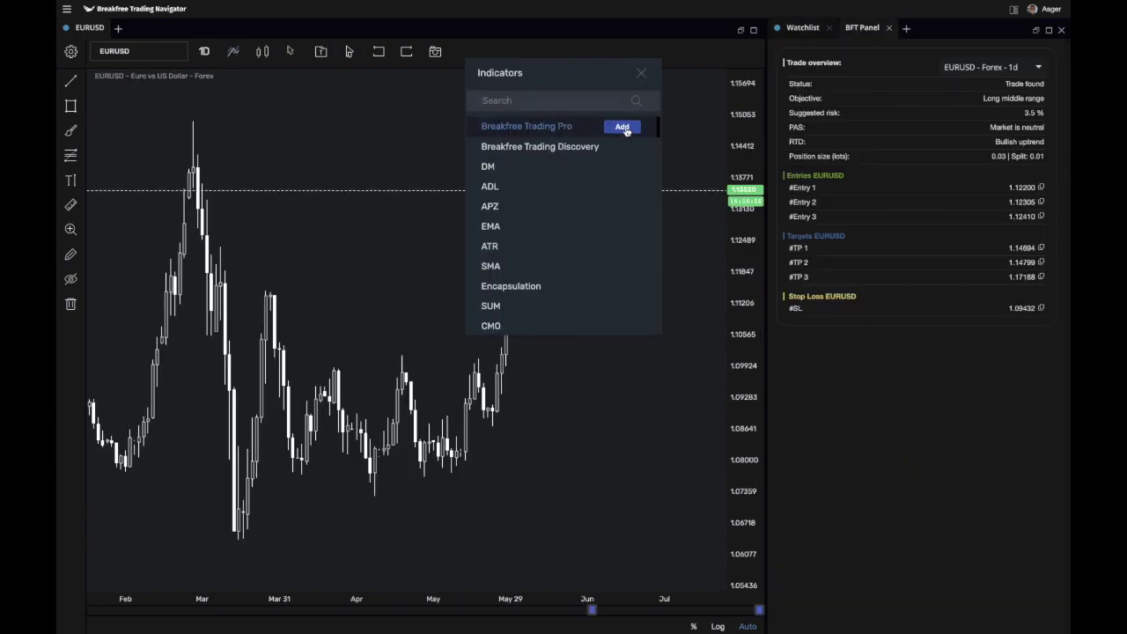
click(628, 129)
drag(496, 167, 352, 206)
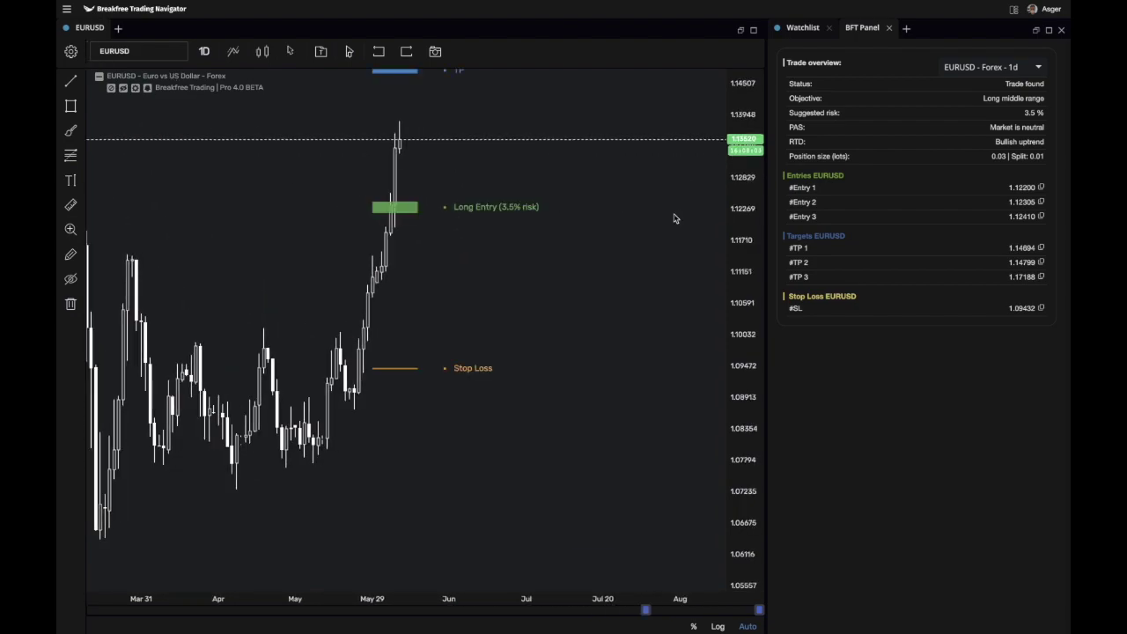
mouse_move(742, 190)
mouse_down()
mouse_move(742, 231)
mouse_move(684, 352)
mouse_up()
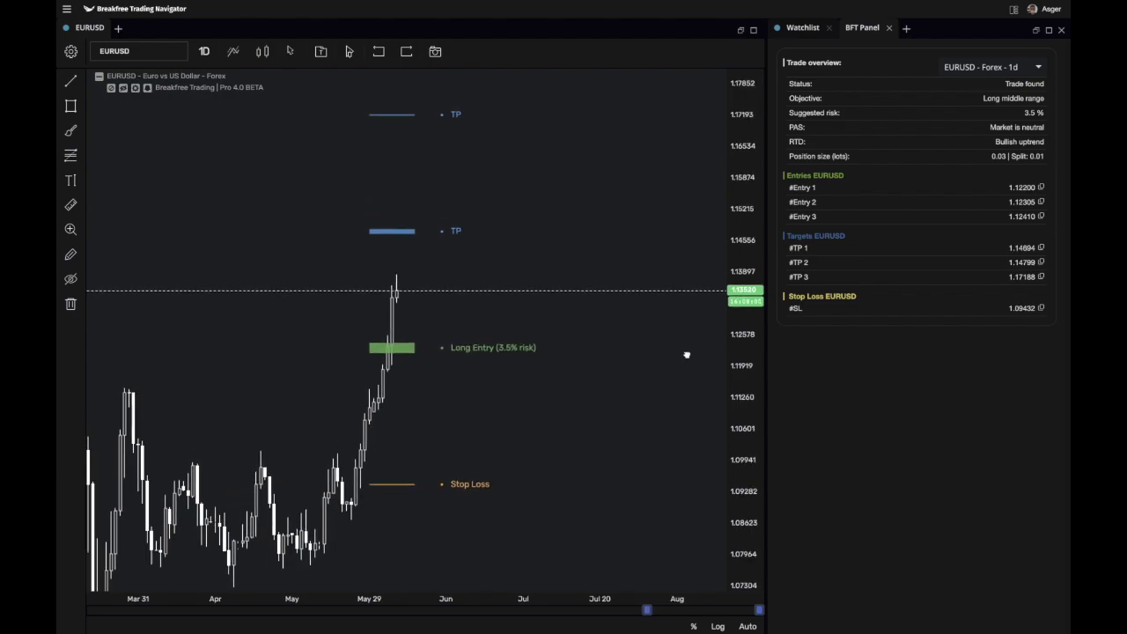
drag(745, 253, 743, 354)
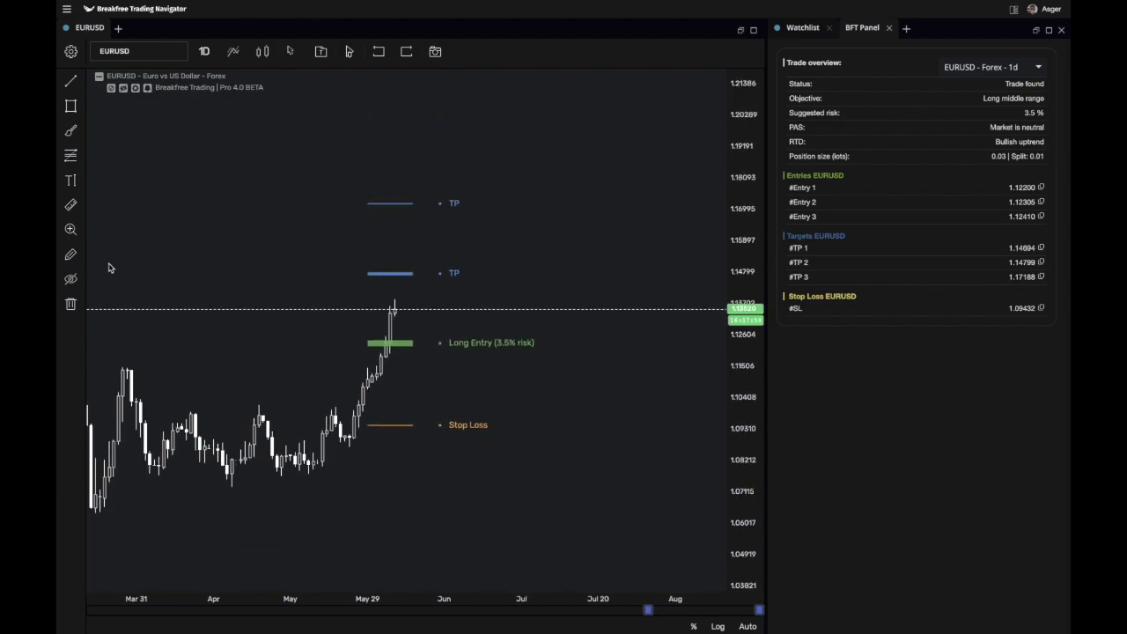
Change the EURUSD chart's timeframe to 4 Hours
click(204, 51)
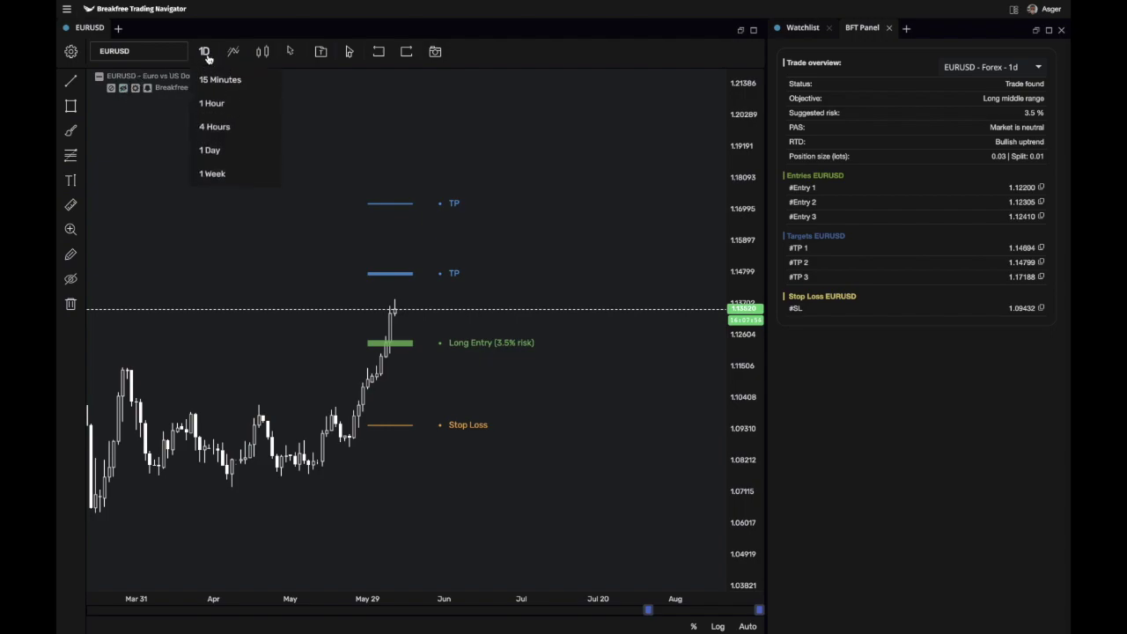
click(227, 128)
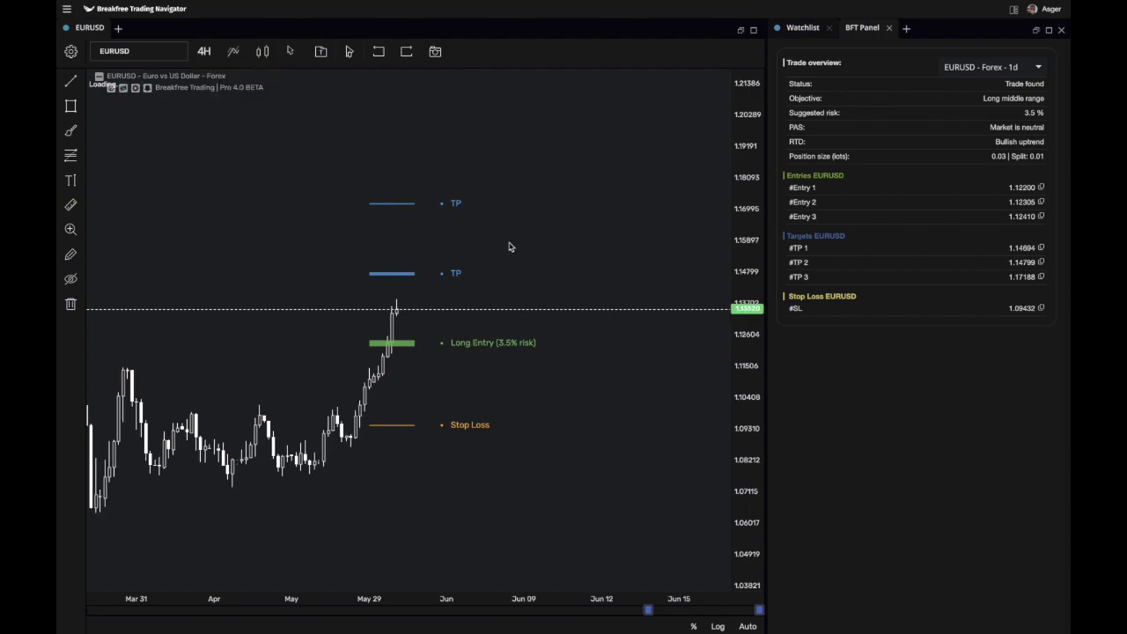
drag(603, 221, 541, 214)
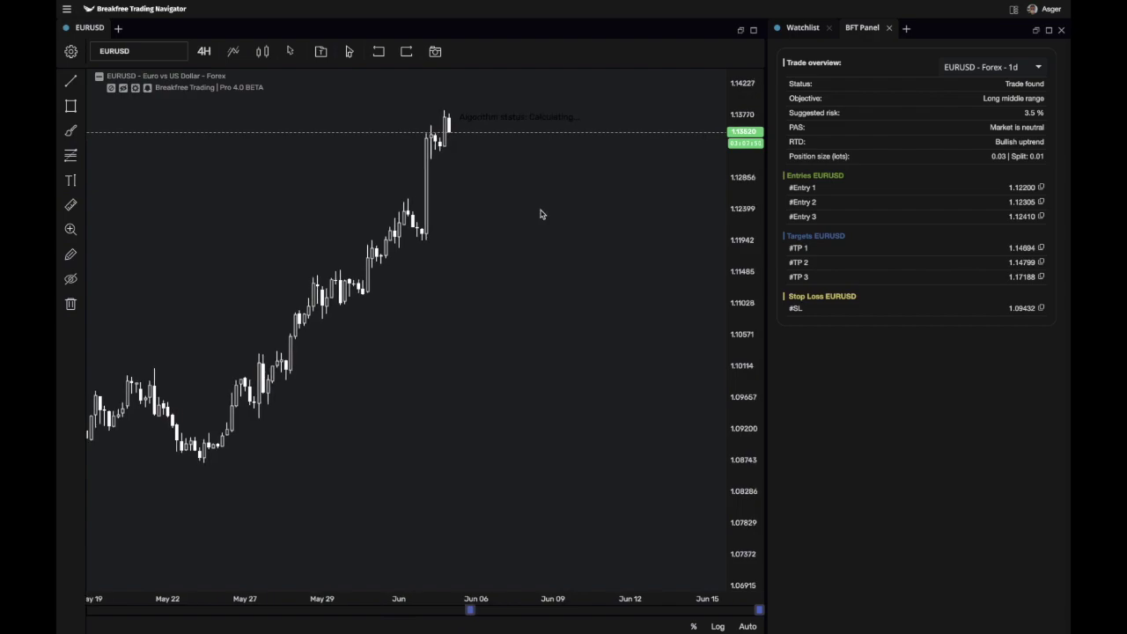
scroll(542, 214, down, 3)
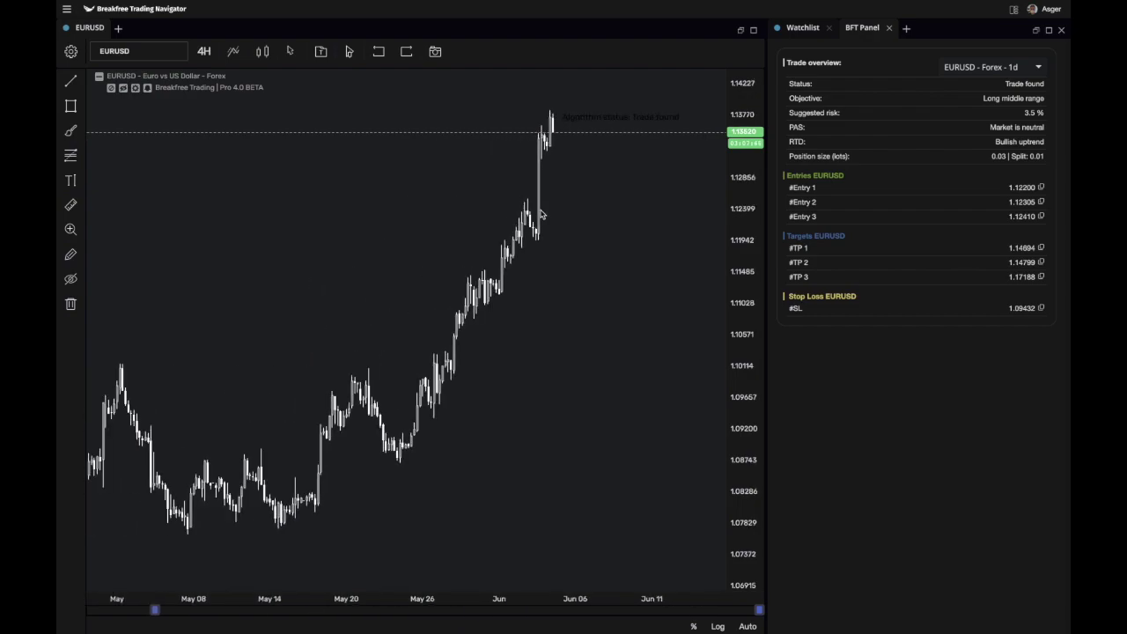
Set Enable X Mode to 1 in the Breakfree Trading Pro indicator's parameters and apply it
click(135, 87)
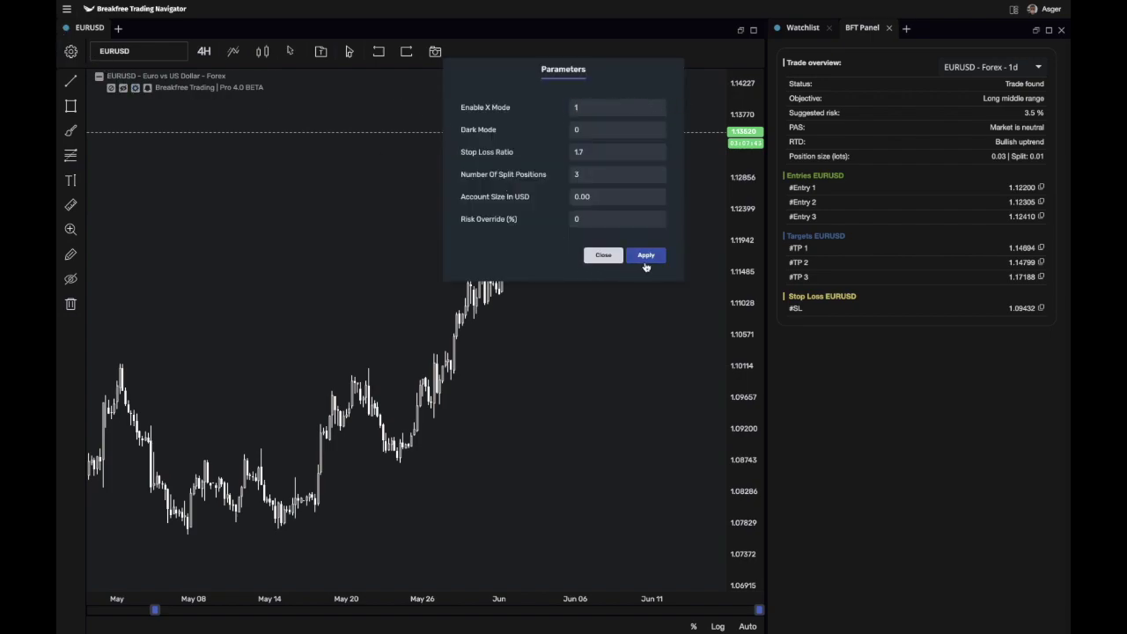
click(645, 256)
drag(611, 325, 572, 325)
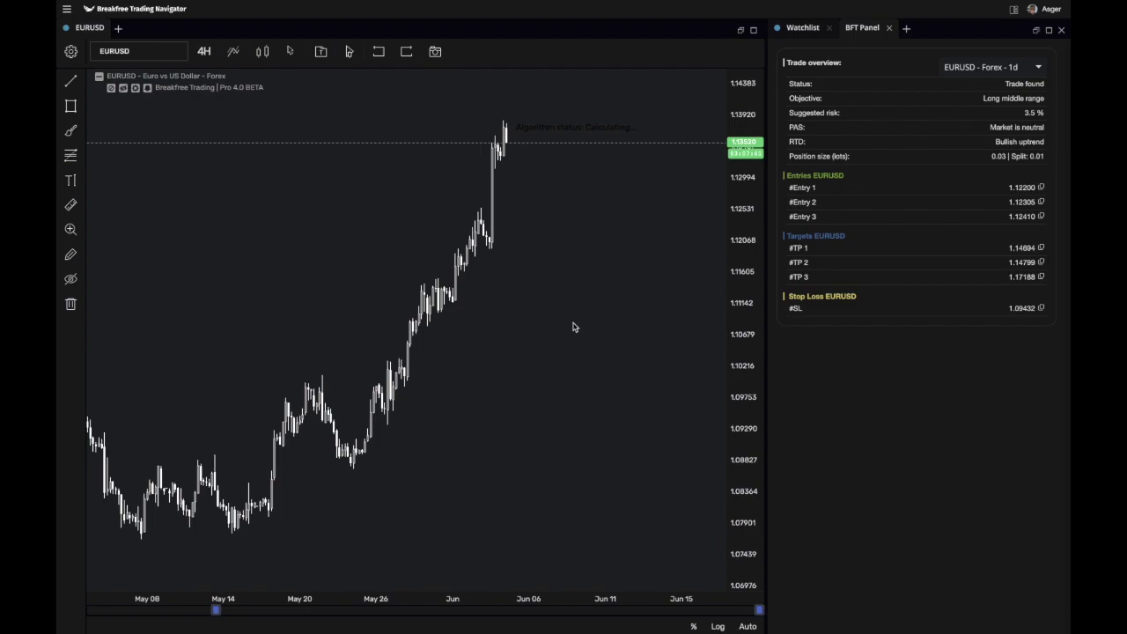
Examine the indicator's X Mode parameter and its alignment, support, resistance and extension levels on the 4-hour EURUSD chart
click(136, 88)
double_click(617, 109)
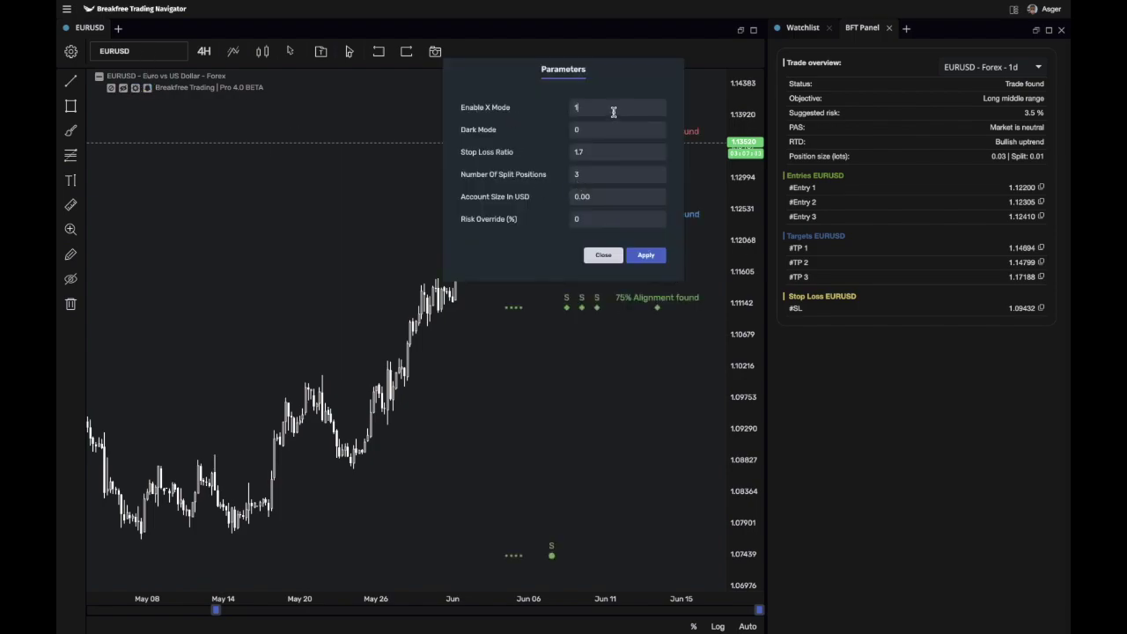
click(370, 281)
drag(746, 215, 667, 326)
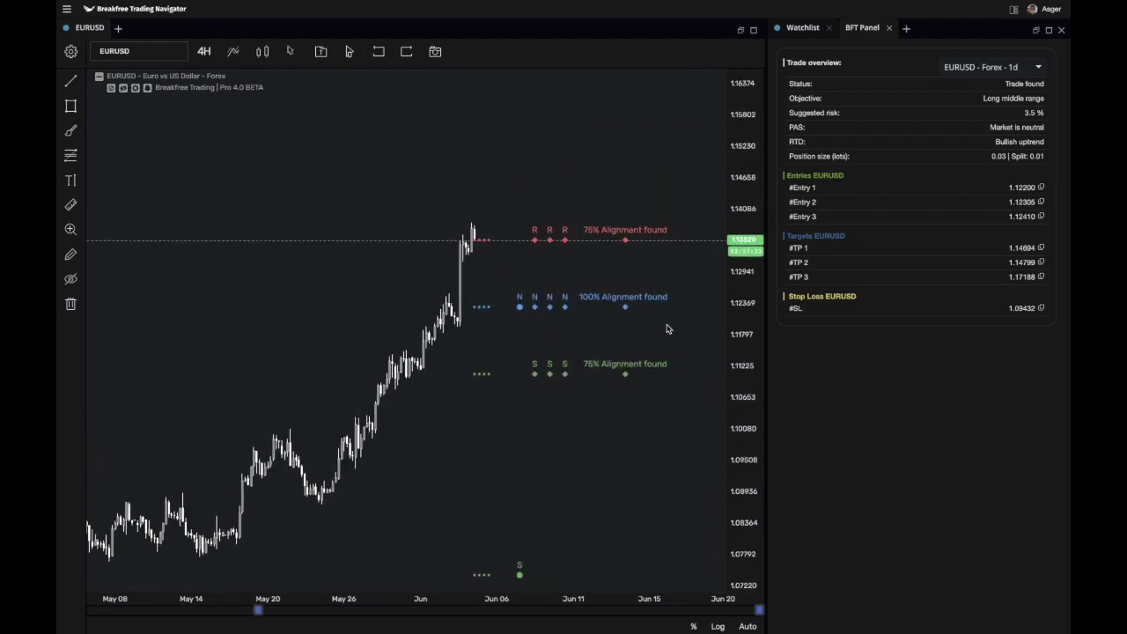
click(204, 51)
drag(682, 370, 619, 440)
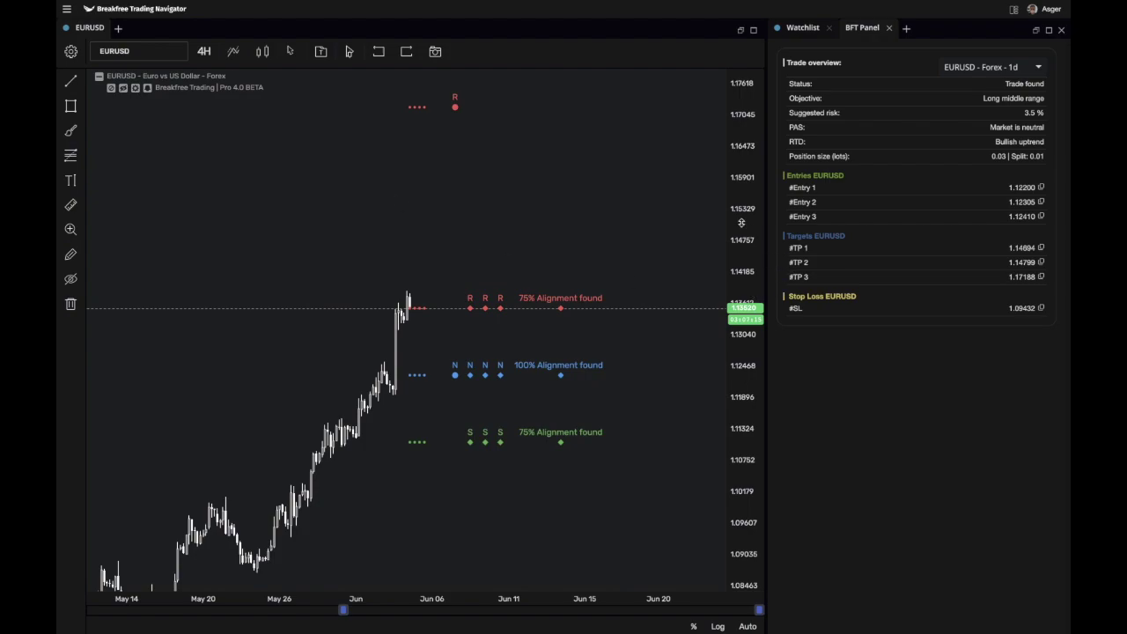
drag(742, 223, 746, 381)
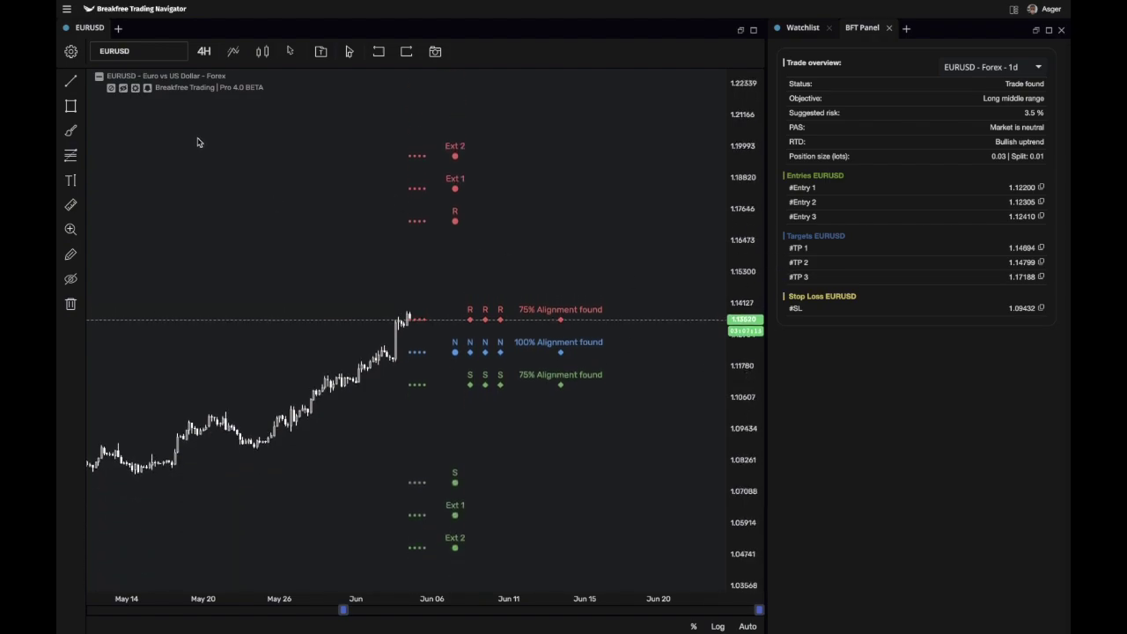
drag(558, 317, 571, 300)
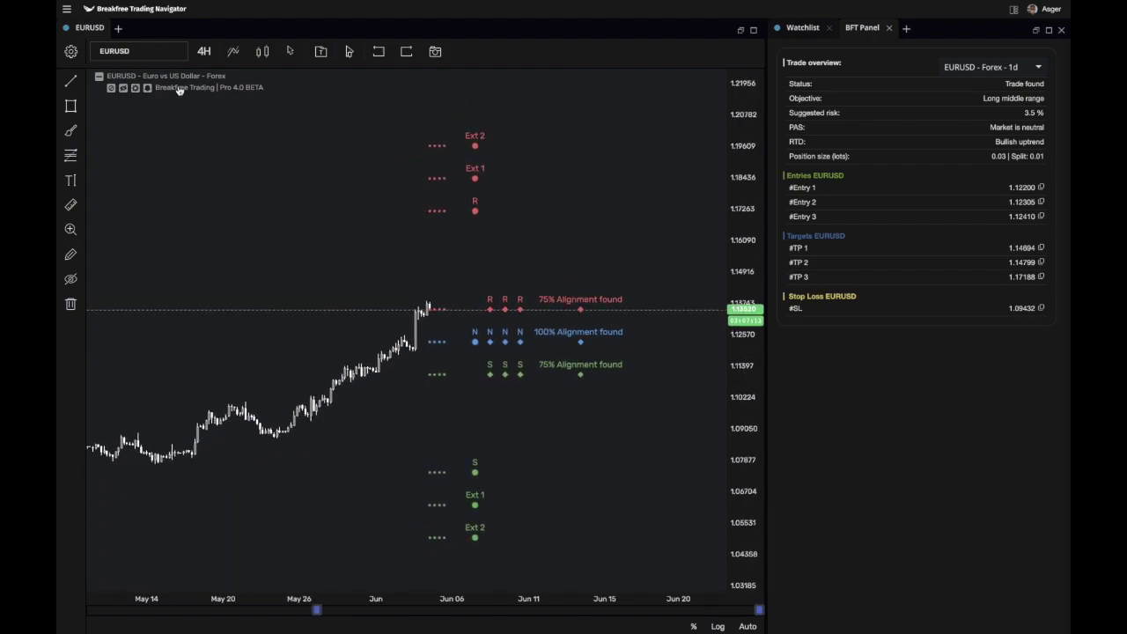
Show the Equities US watchlist and load AMZN into the linked 4-hour chart
click(781, 30)
click(850, 294)
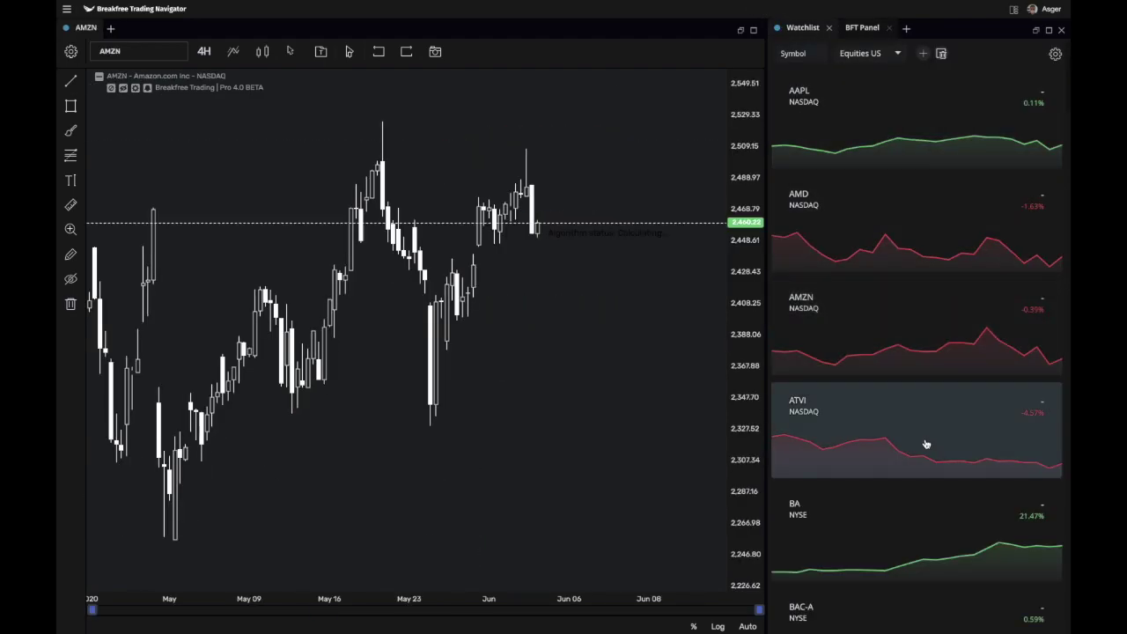
drag(621, 269, 538, 272)
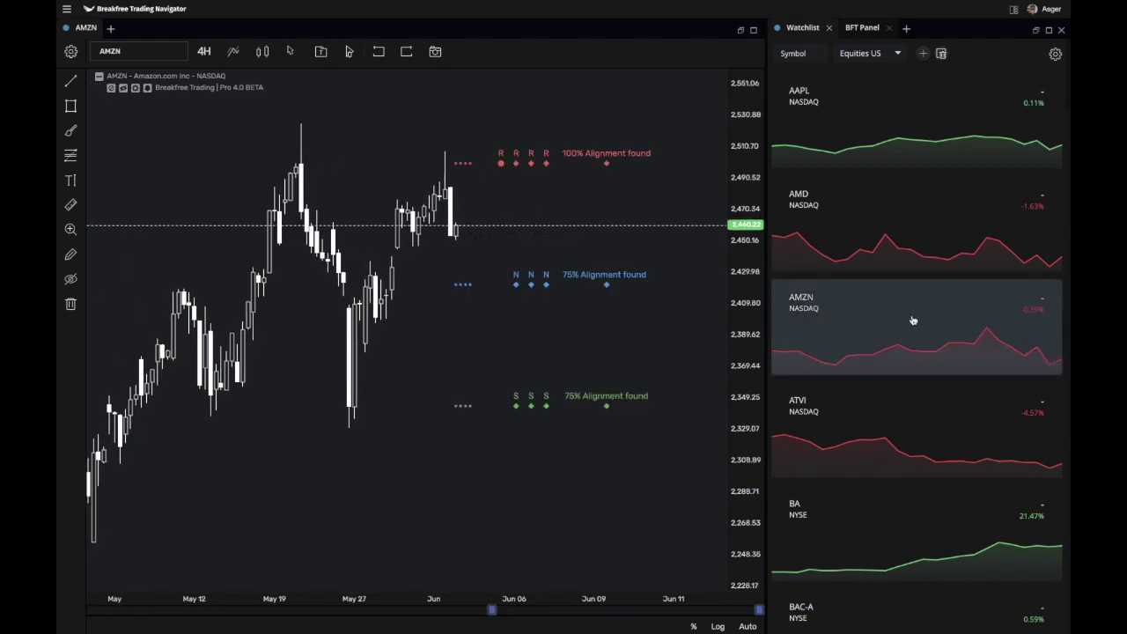
Browse the Equities US watchlist and switch the interface to the Light theme
scroll(936, 390, down, 10)
scroll(937, 390, down, 2)
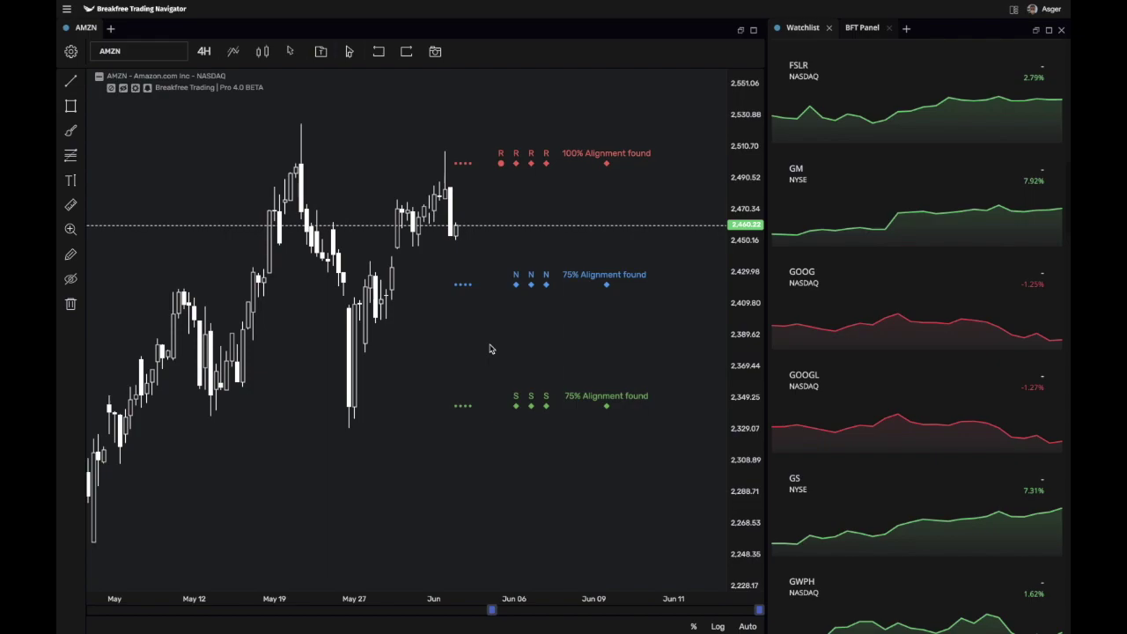
click(66, 8)
click(147, 107)
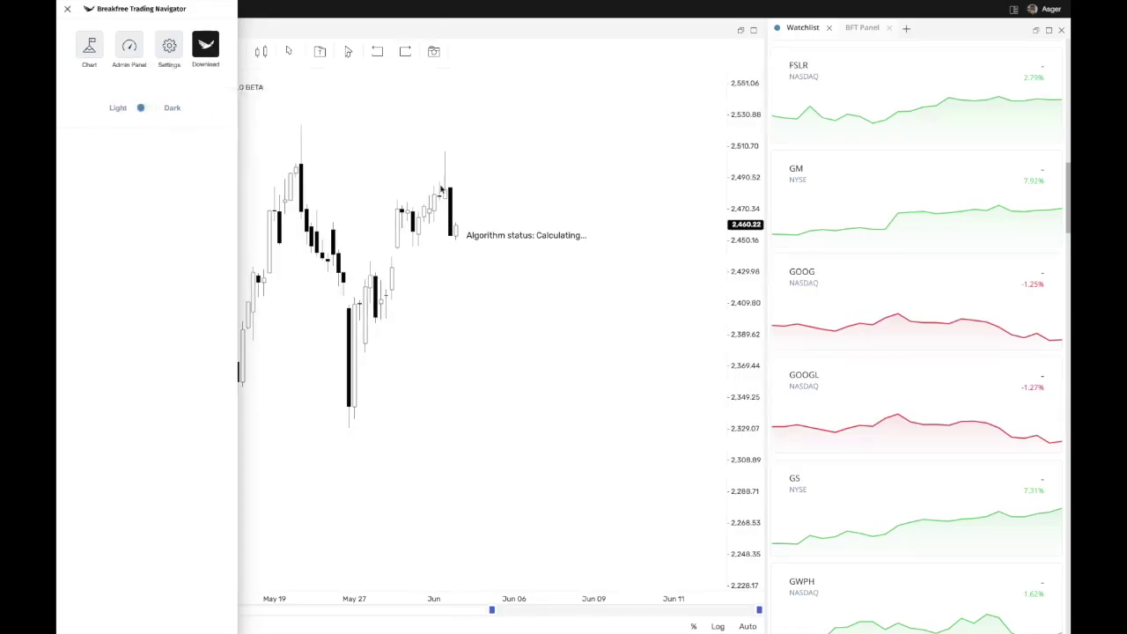